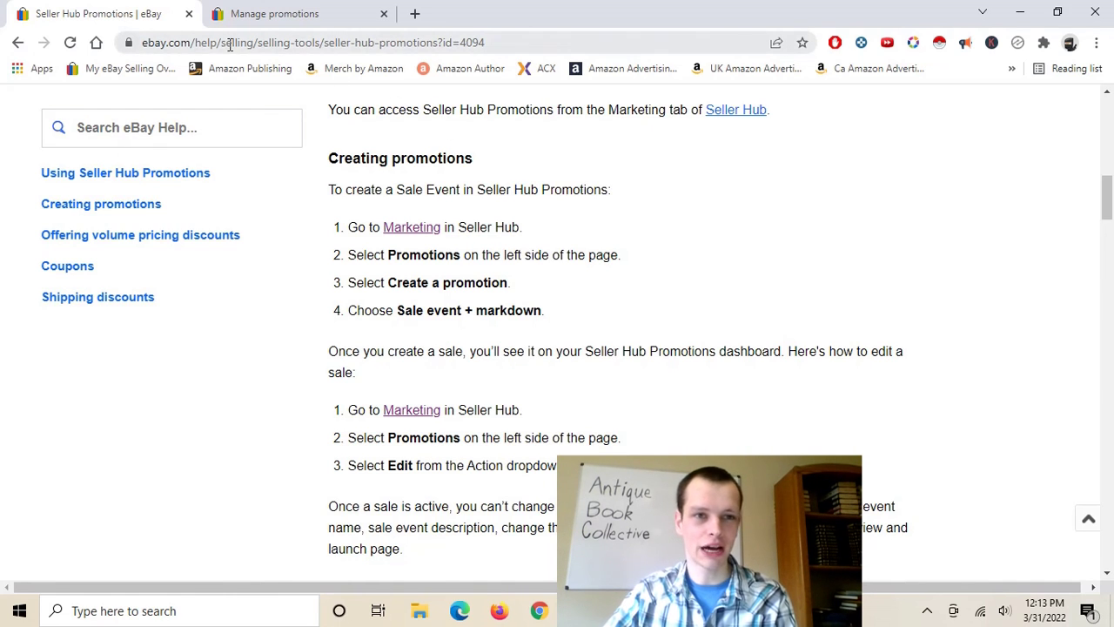
left_click_drag(1108, 197, 1112, 54)
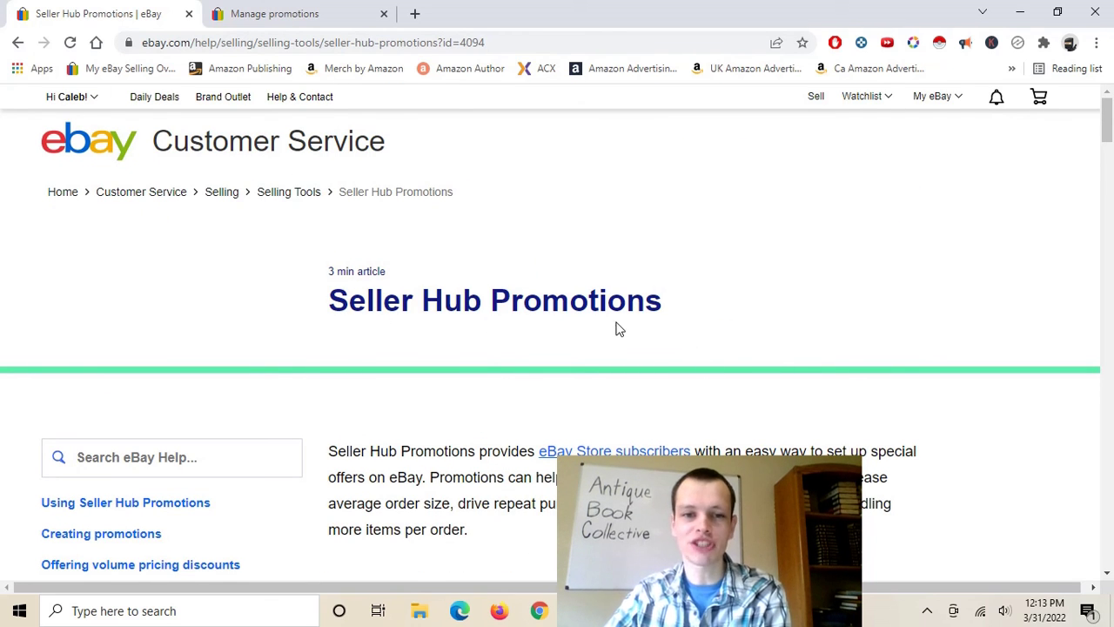
scroll(522, 378, "down", 5)
scroll(468, 218, "up", 5)
left_click_drag(328, 192, 168, 276)
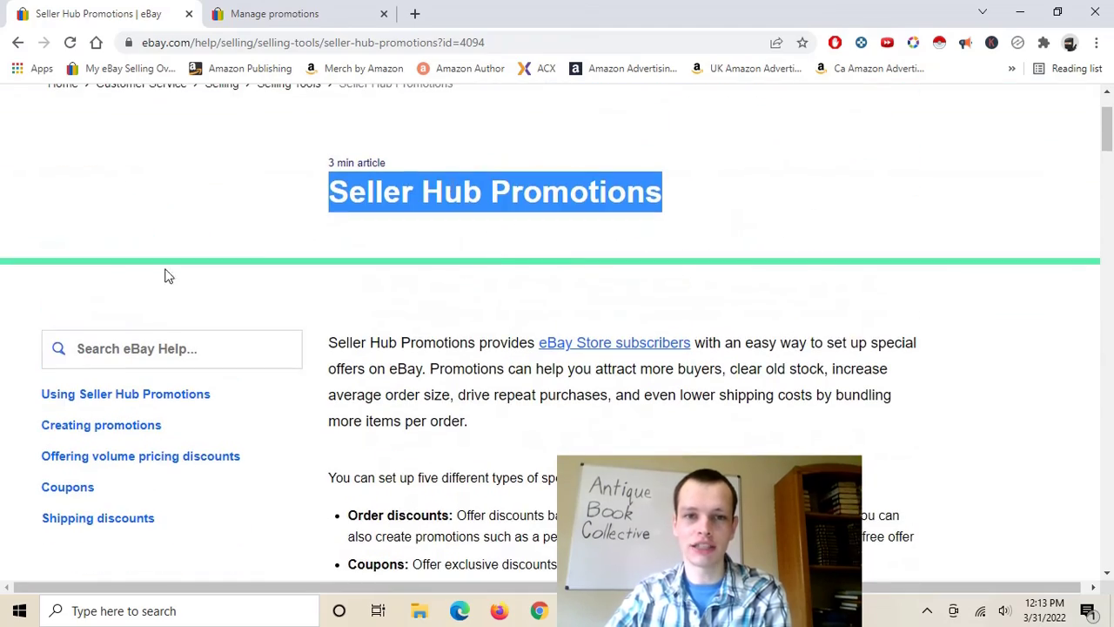
left_click(406, 333)
scroll(440, 293, "down", 9)
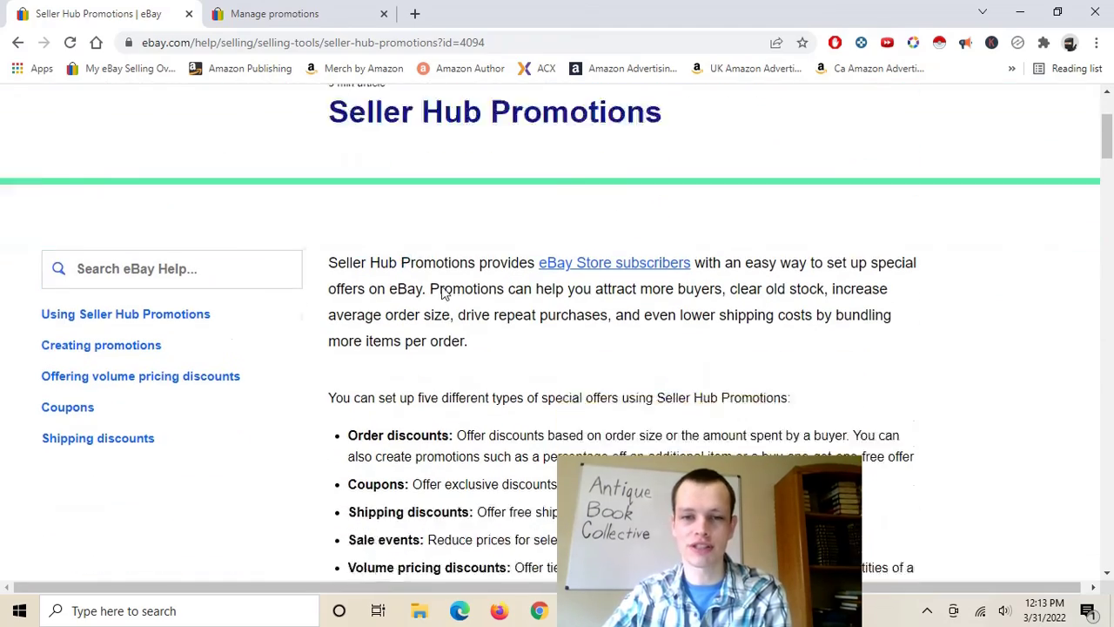
scroll(567, 259, "down", 20)
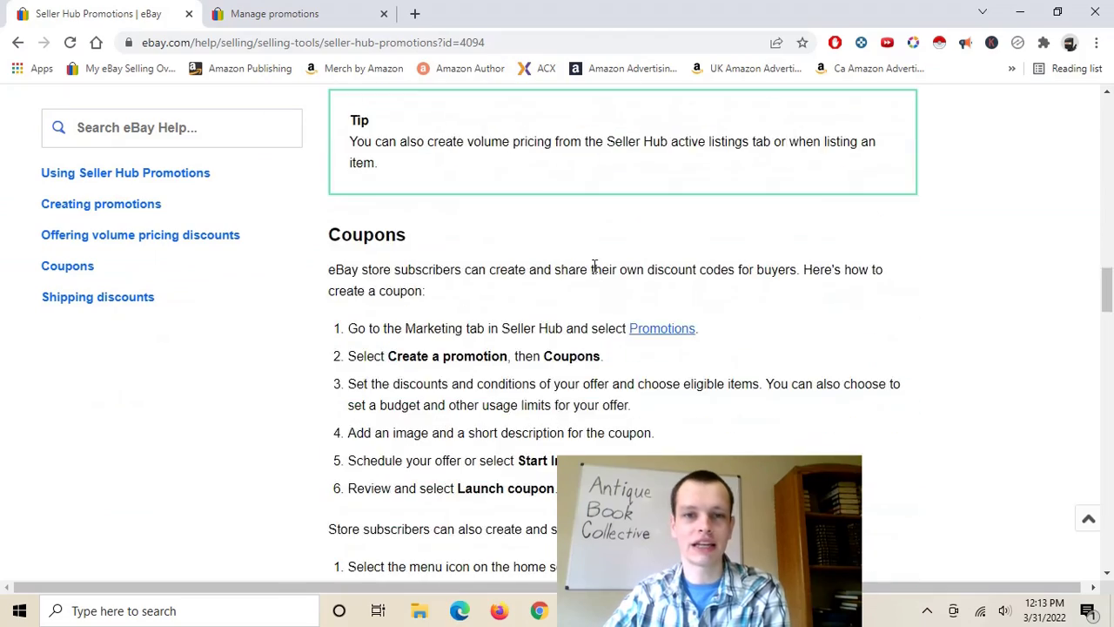
scroll(1112, 404, "down", 10)
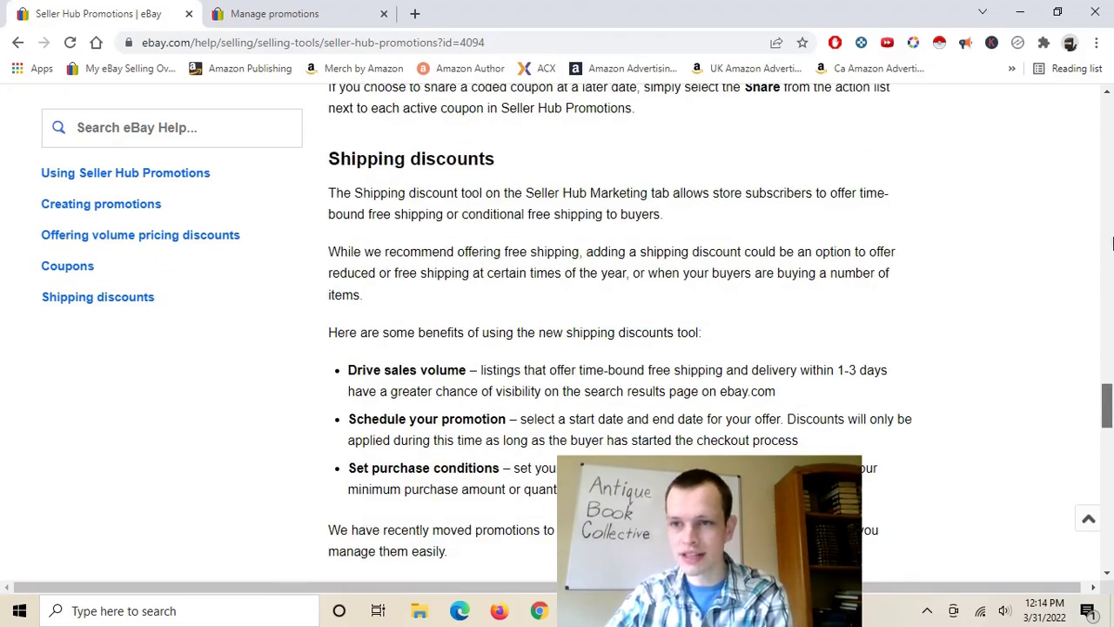
left_click_drag(1108, 405, 1112, 119)
scroll(575, 244, "down", 10)
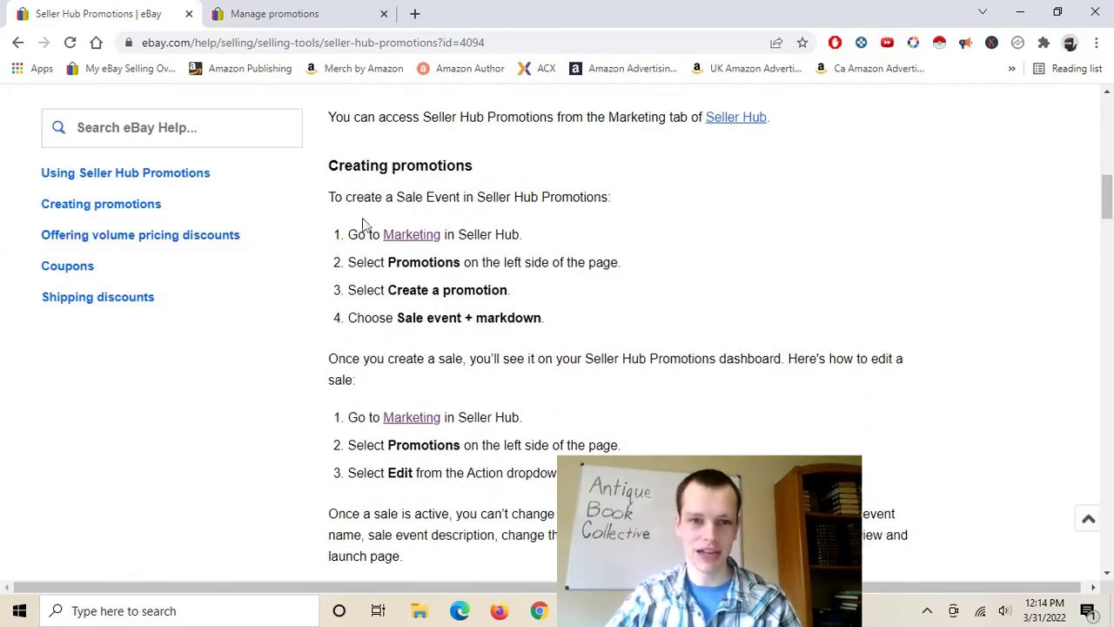
left_click_drag(330, 165, 473, 171)
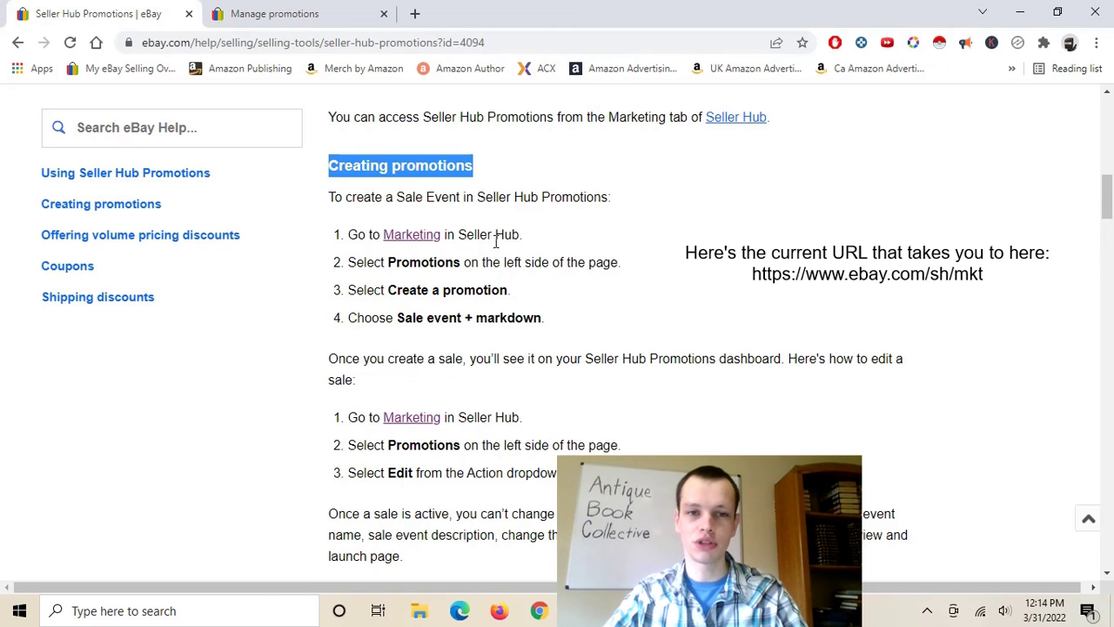
left_click(403, 229)
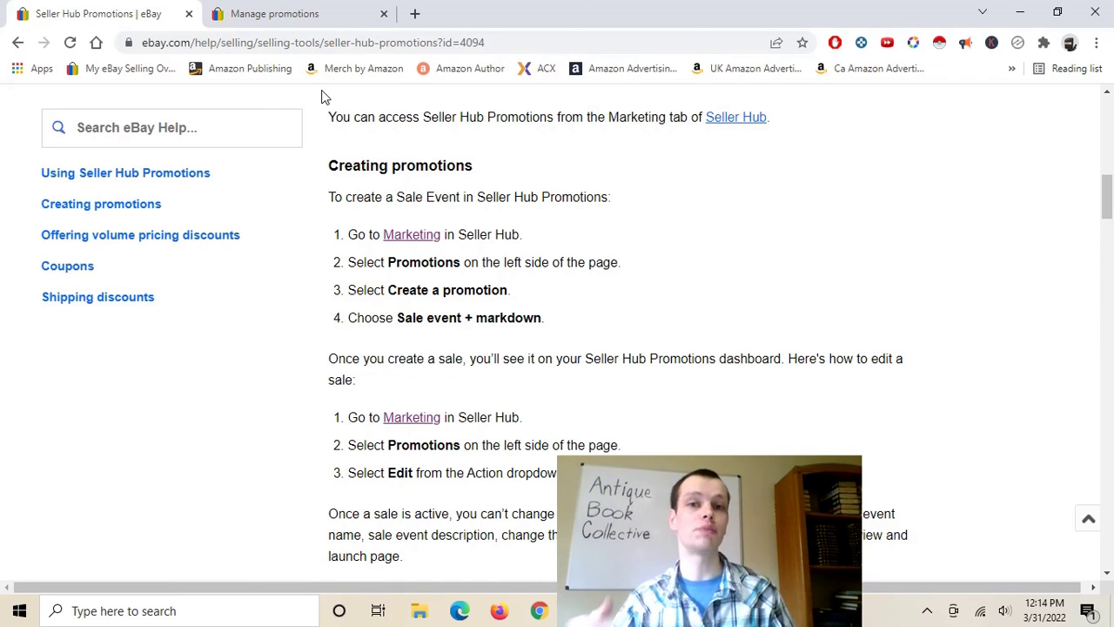
Switch to the Seller Hub tab, open the Marketing summary and dismiss the New Feature popup.
left_click(310, 12)
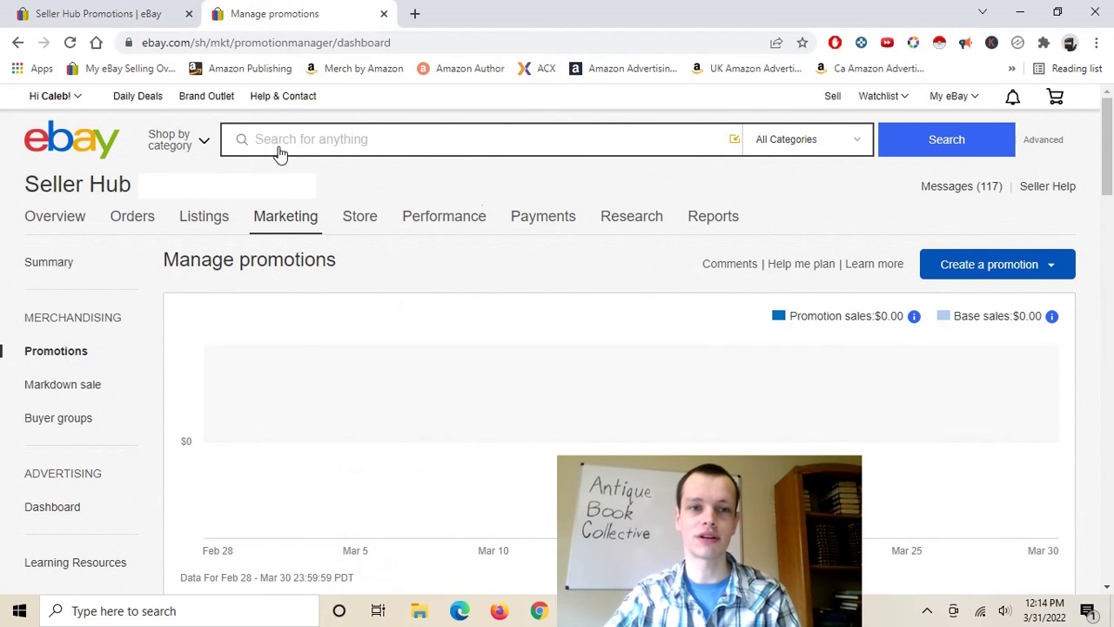
left_click(294, 223)
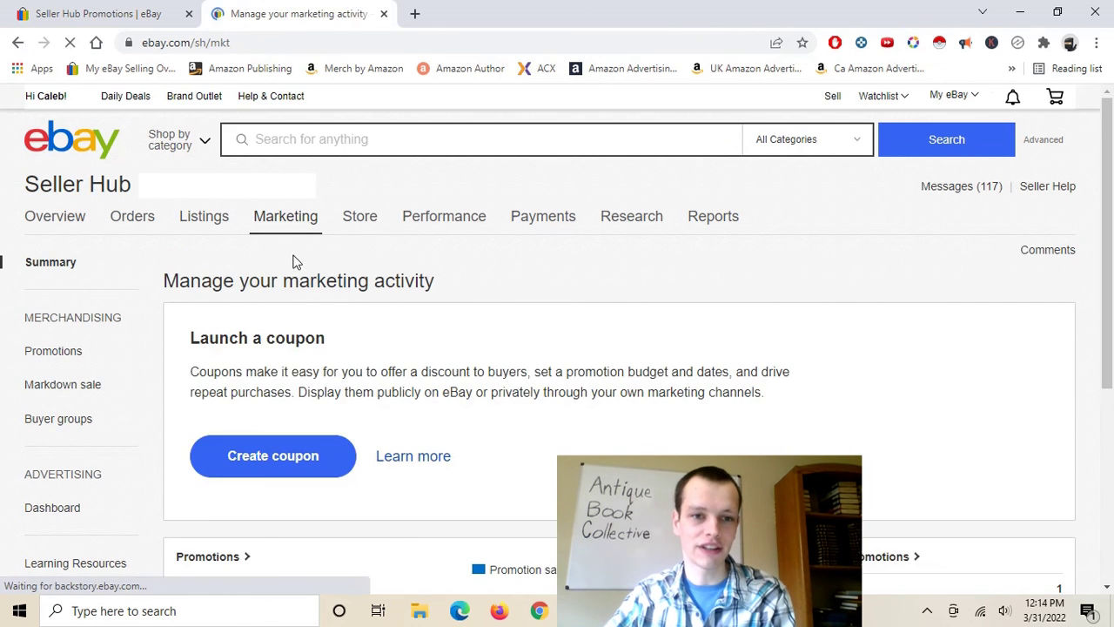
scroll(326, 323, "down", 1)
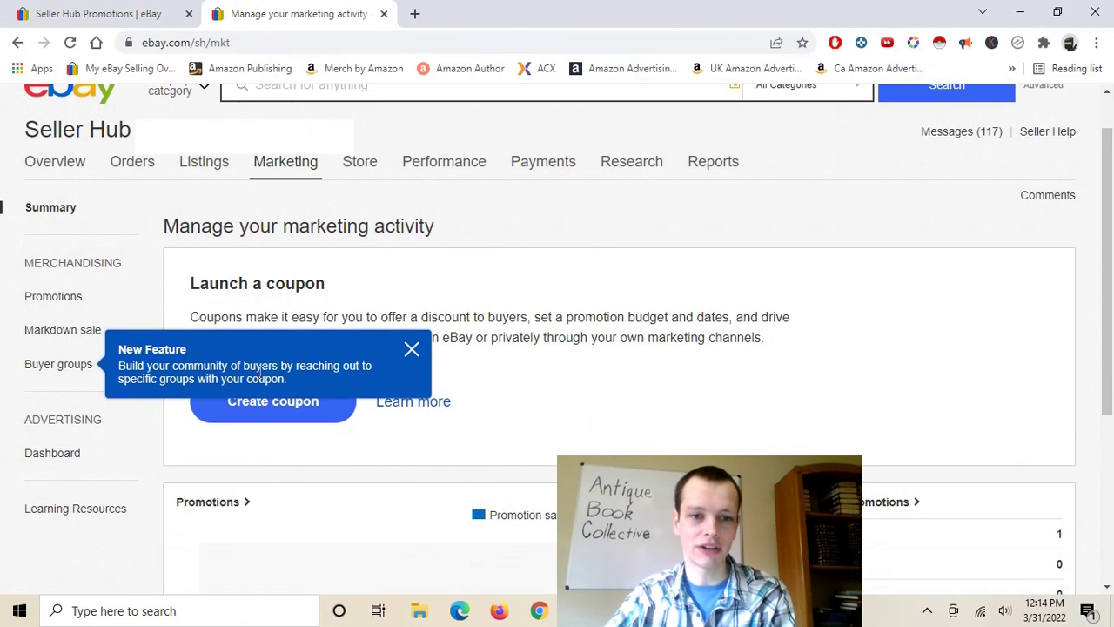
left_click(412, 349)
scroll(493, 319, "down", 1)
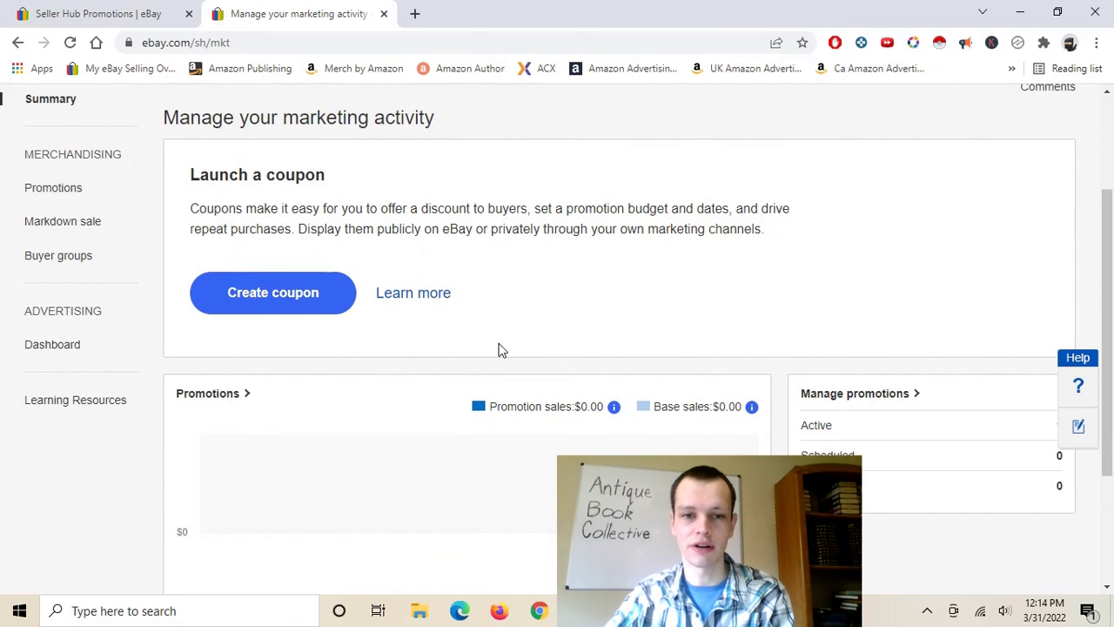
scroll(500, 350, "down", 2)
scroll(801, 258, "up", 4)
Go to Promotions and look over the dashboard's sales chart and existing promotions list.
mouse_move(293, 229)
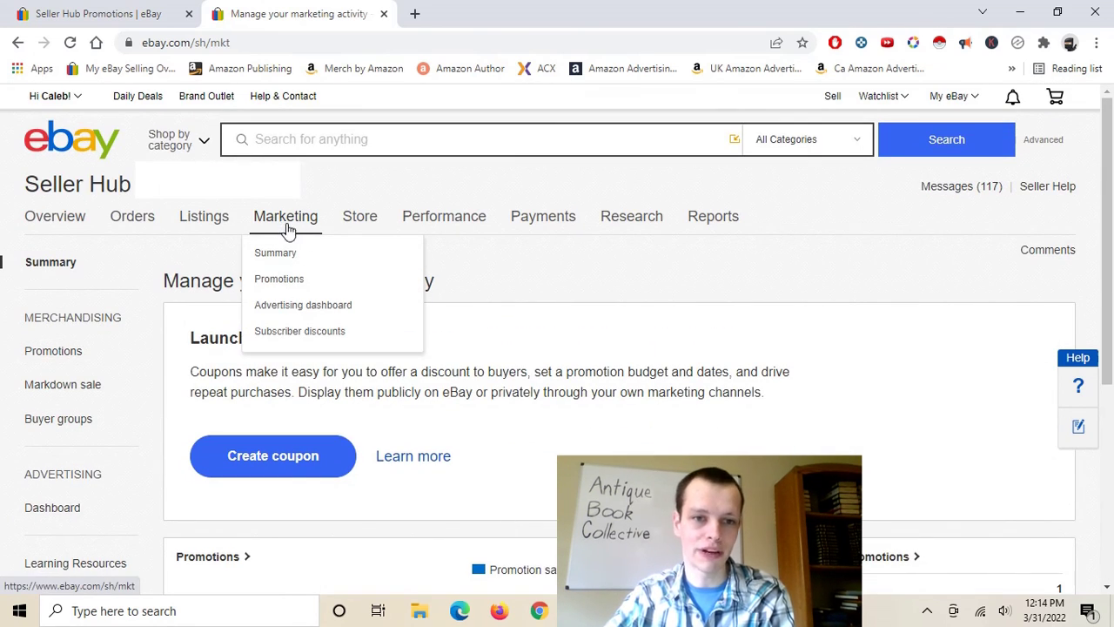
left_click(278, 281)
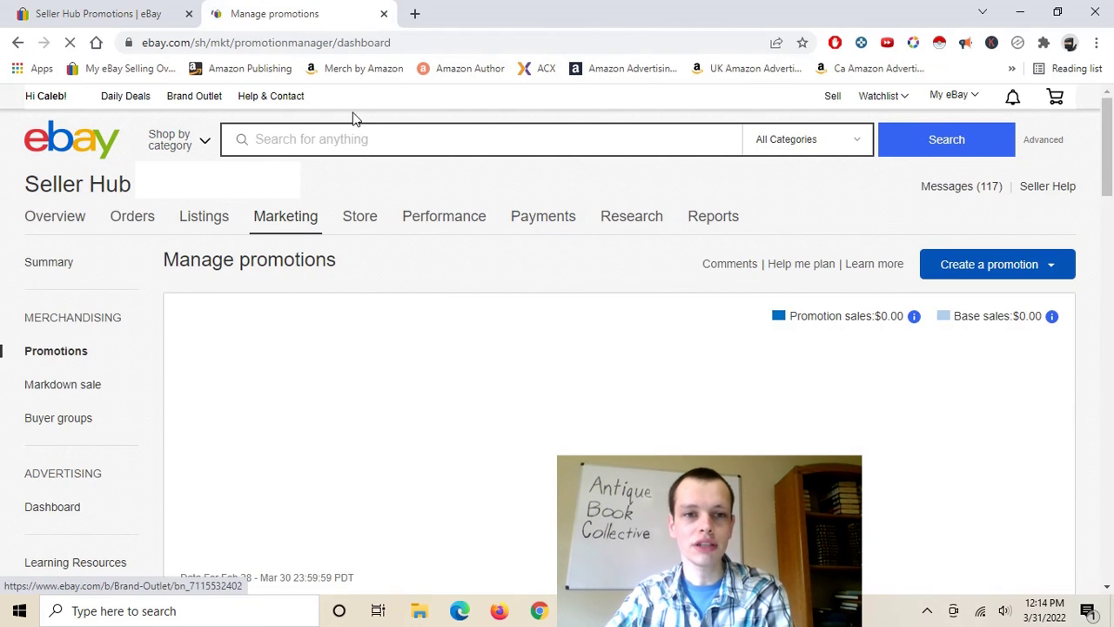
scroll(466, 271, "down", 3)
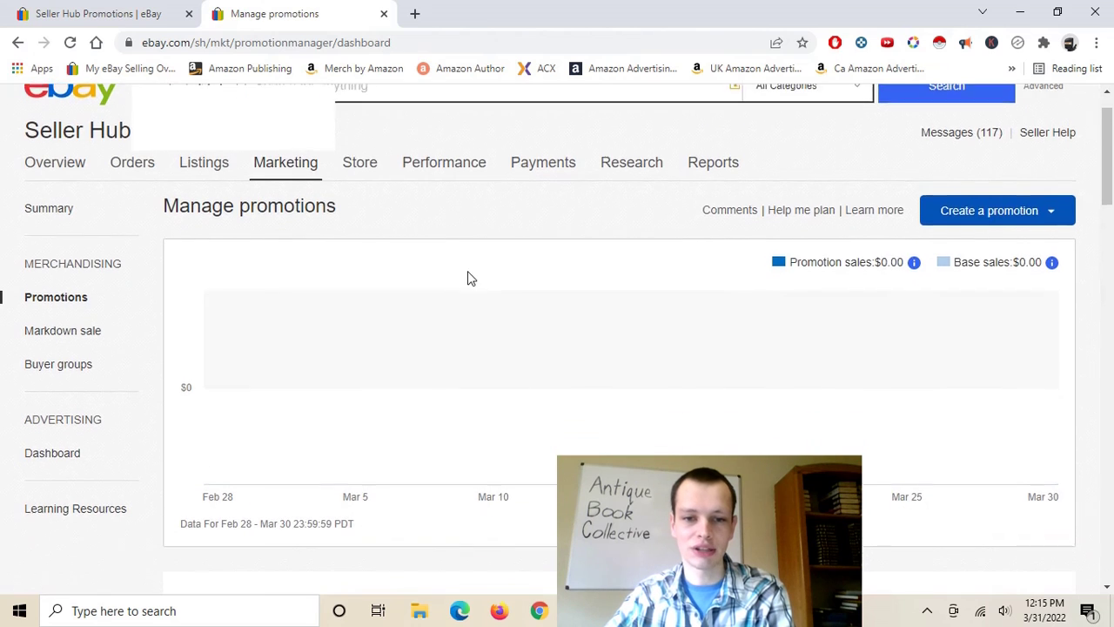
scroll(279, 182, "up", 1)
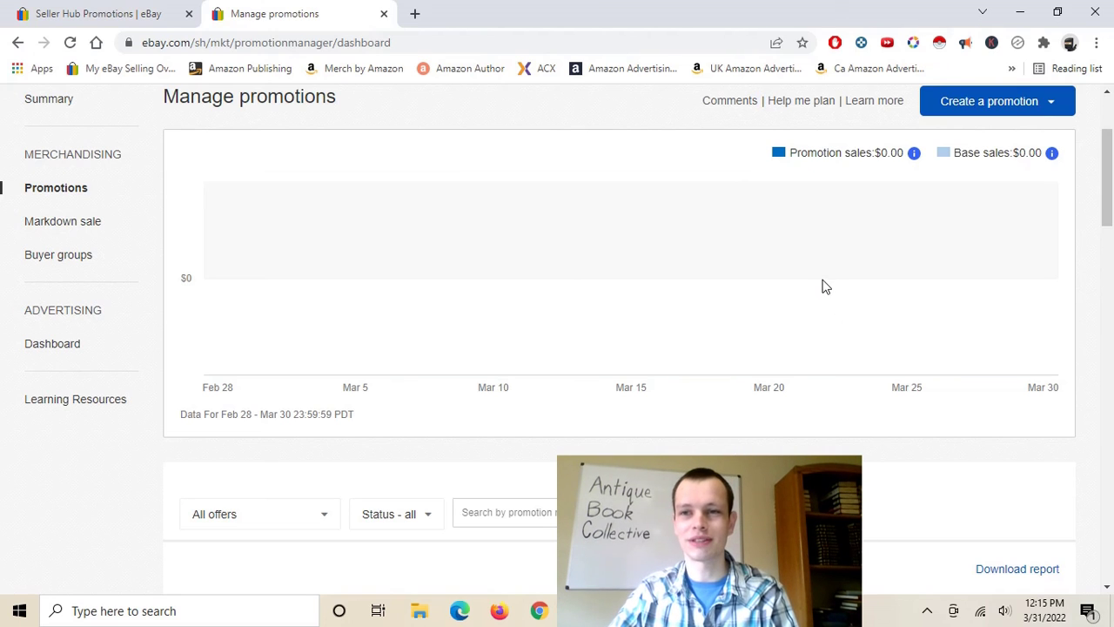
scroll(719, 289, "down", 1)
scroll(718, 289, "down", 4)
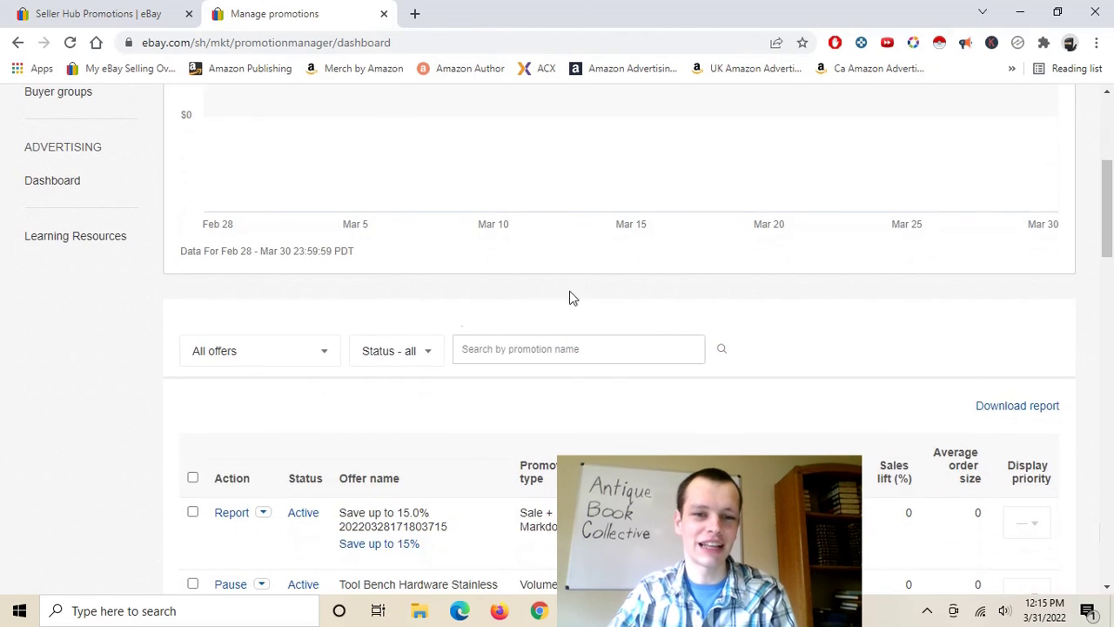
scroll(413, 180, "down", 2)
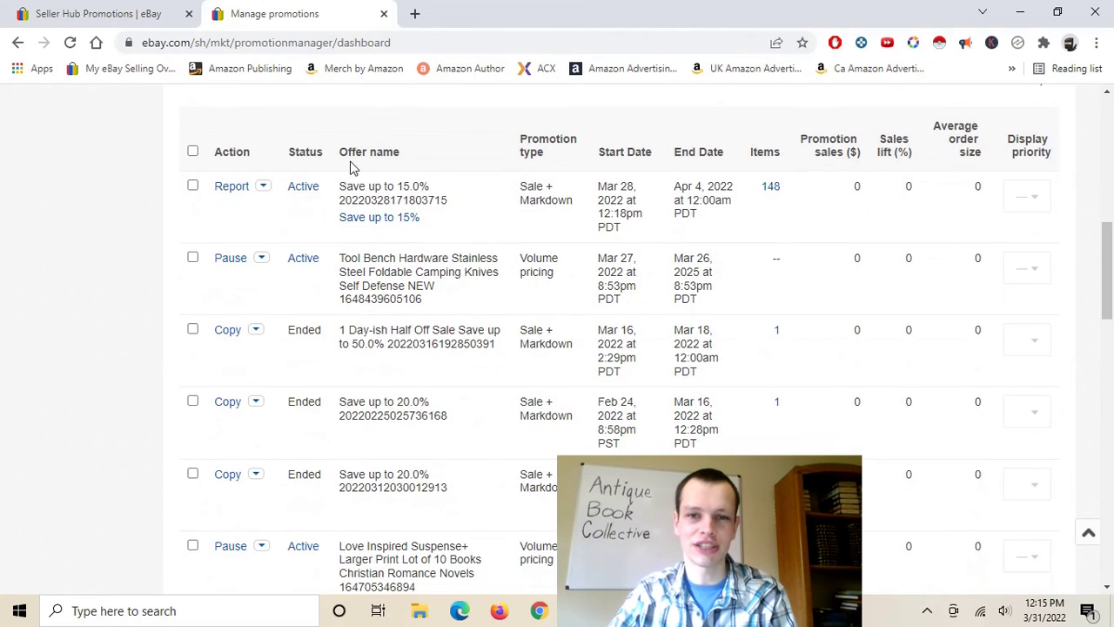
scroll(674, 363, "up", 7)
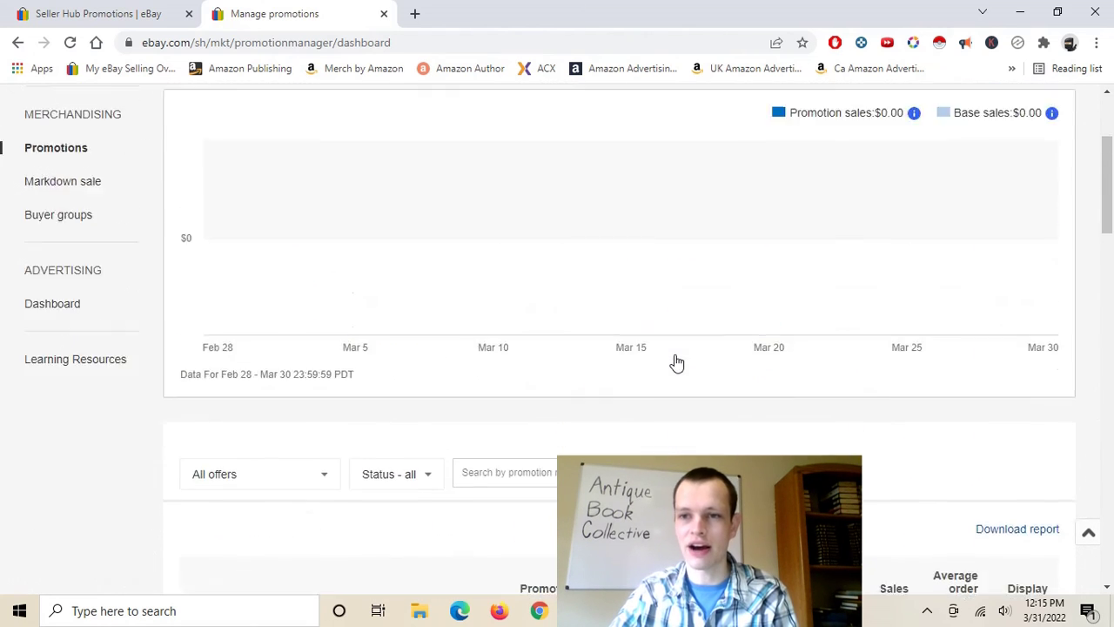
scroll(769, 298, "up", 2)
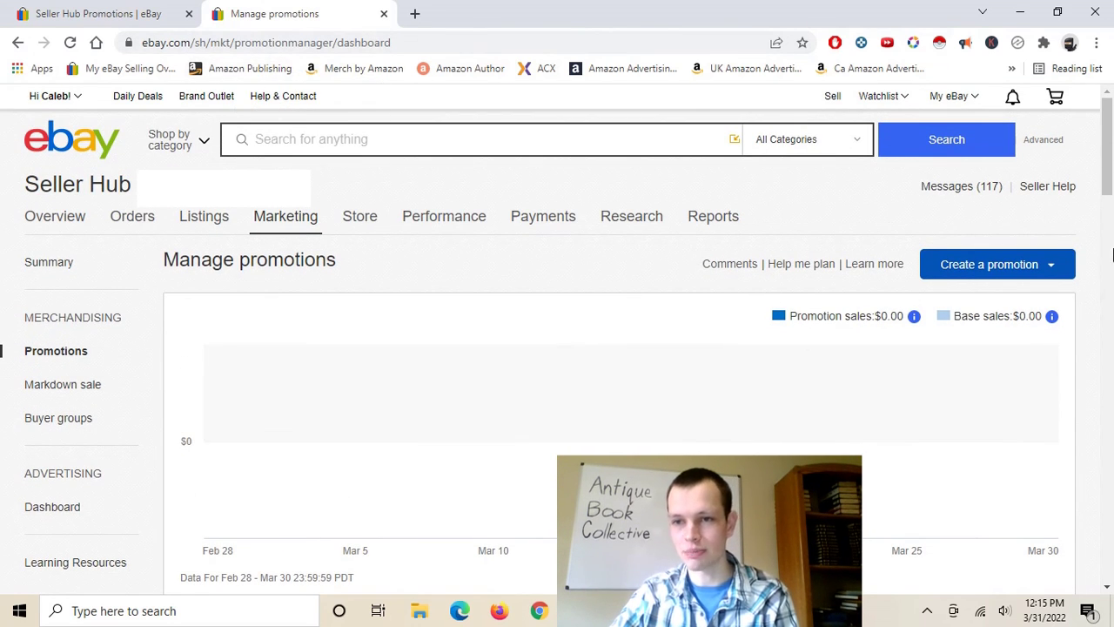
Open the Create a promotion menu showing Order discount, Coupon, Sale event + markdown and more.
left_click(1060, 271)
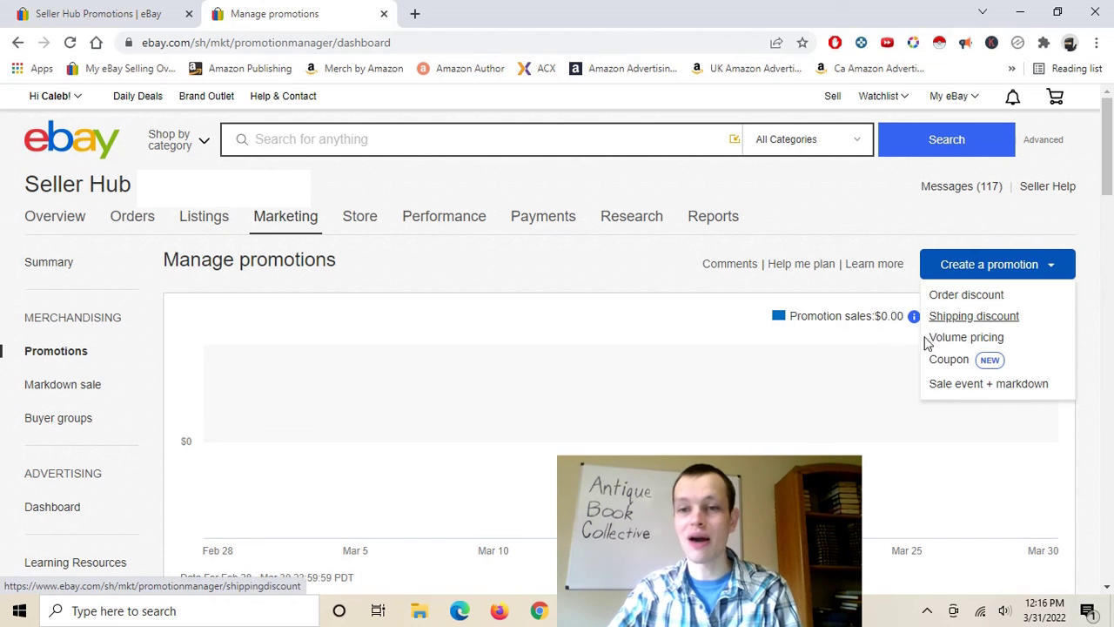
Start a Sale event + markdown promotion and dismiss the eBay Assistant welcome popup.
left_click(1002, 385)
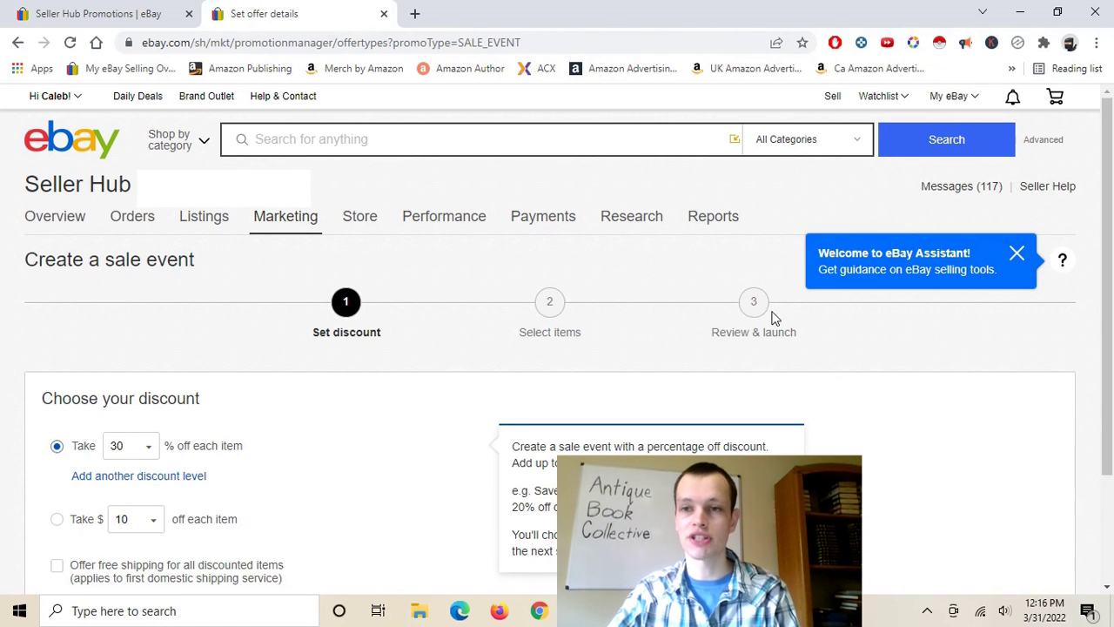
scroll(831, 338, "down", 1)
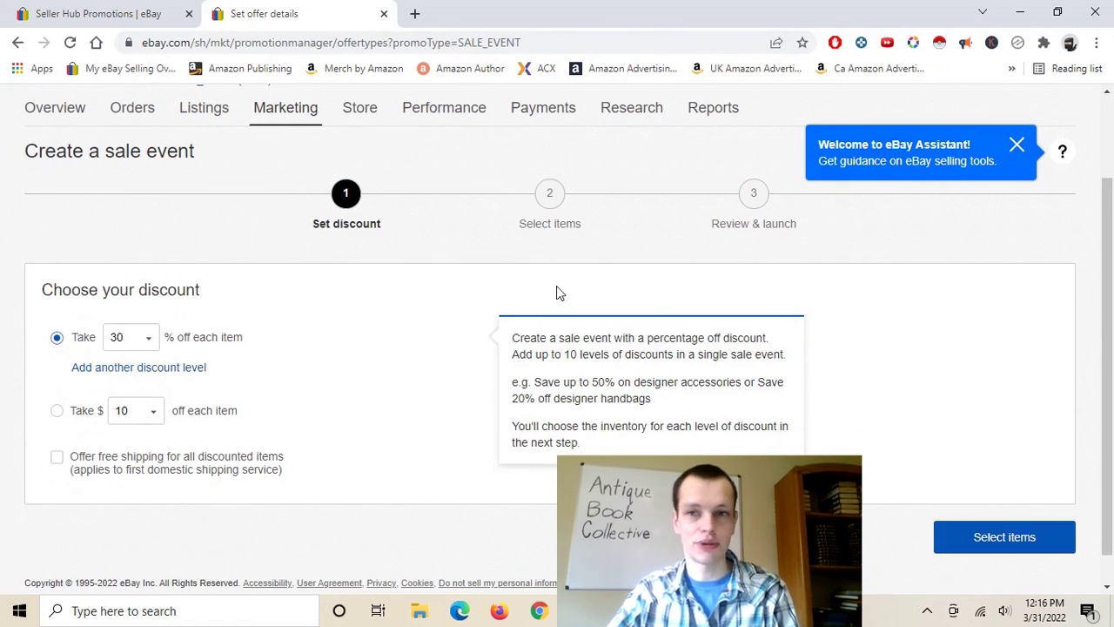
left_click(1017, 144)
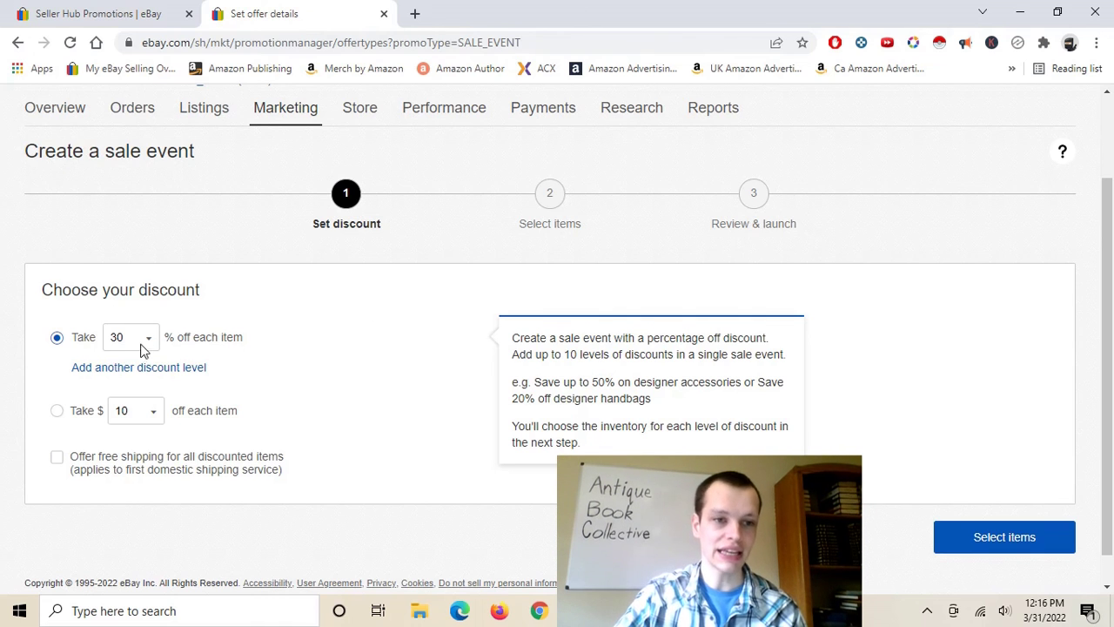
Set the sale event's percentage-off discount to 80% per item.
scroll(319, 356, "down", 1)
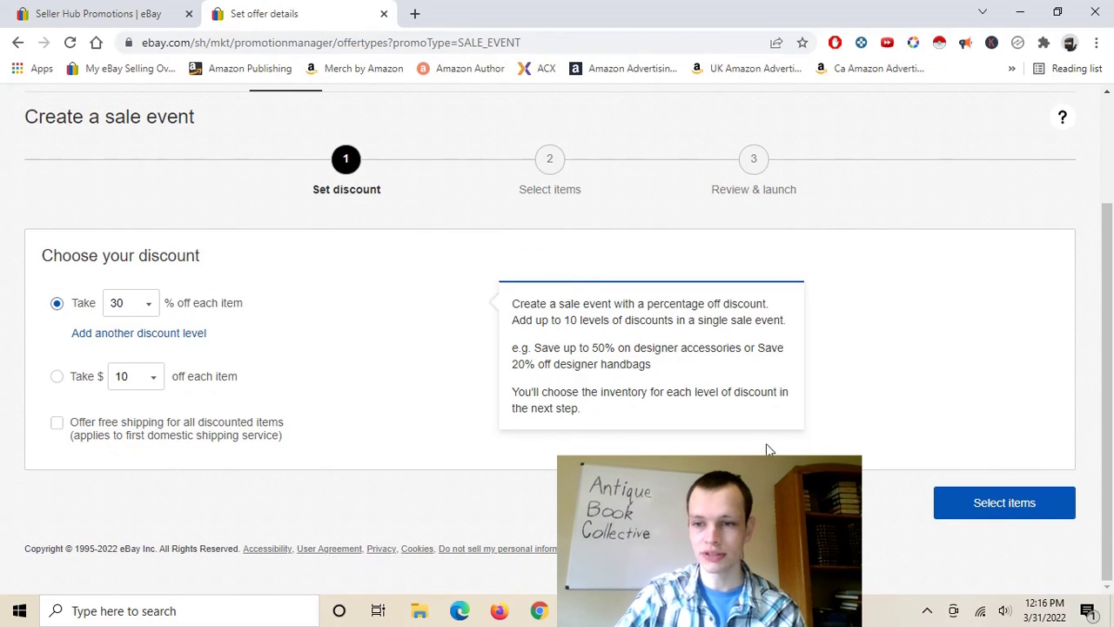
left_click_drag(59, 255, 261, 269)
left_click(181, 308)
left_click(139, 303)
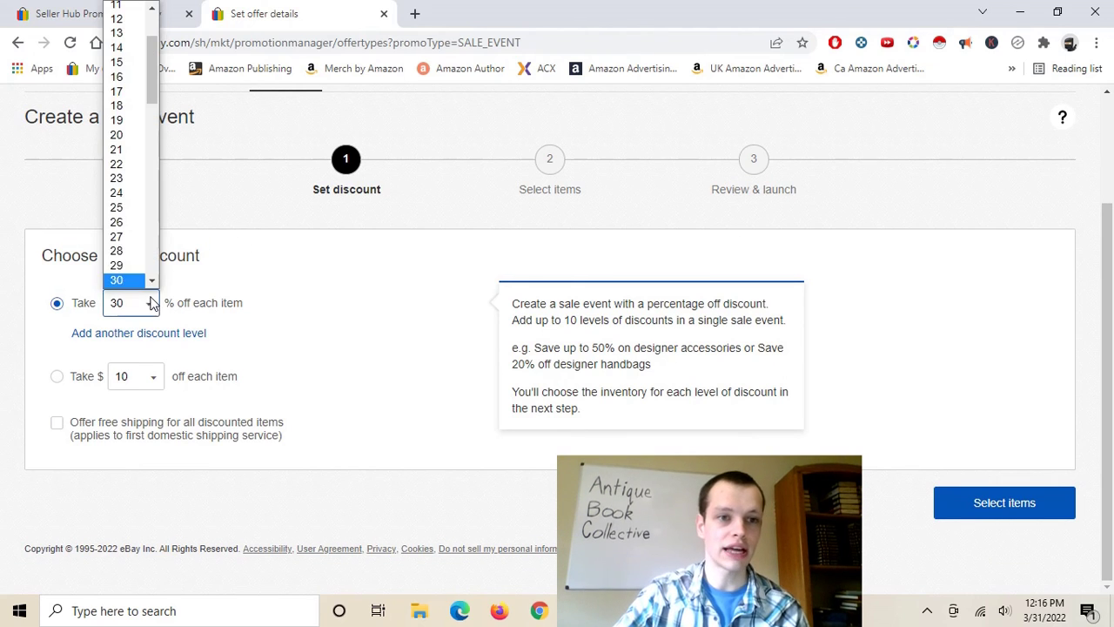
scroll(143, 93, "up", 2)
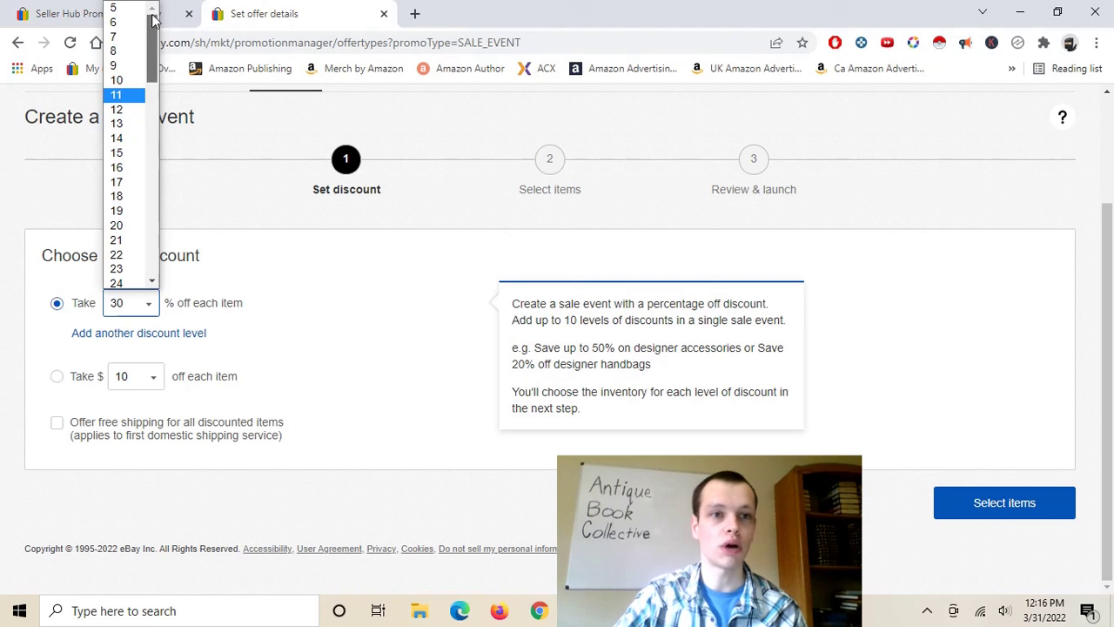
left_click_drag(153, 47, 151, 277)
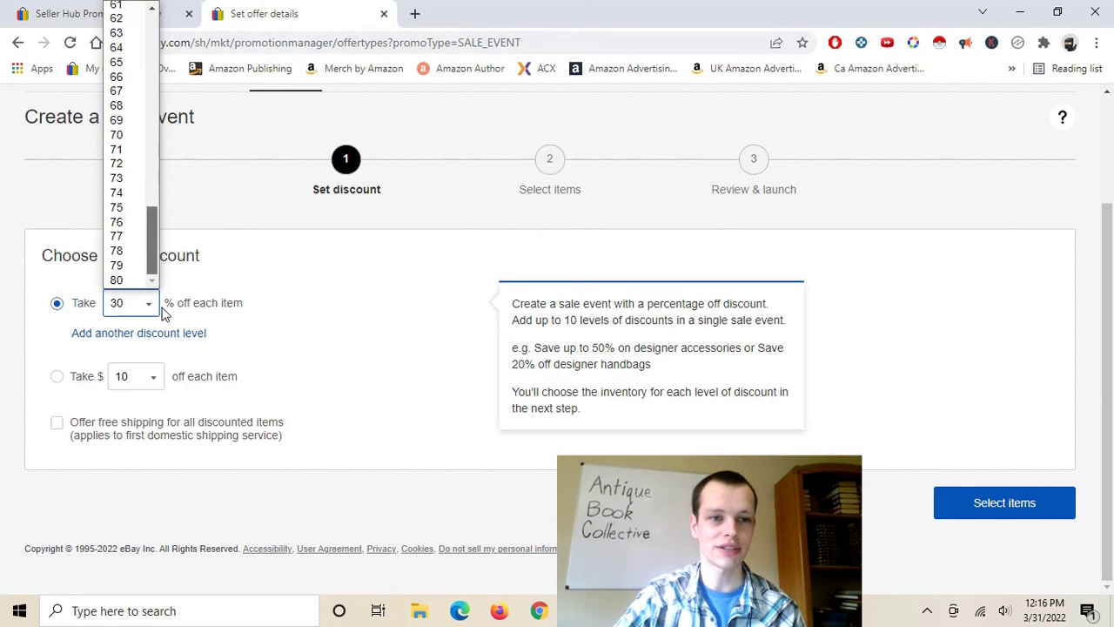
left_click(124, 279)
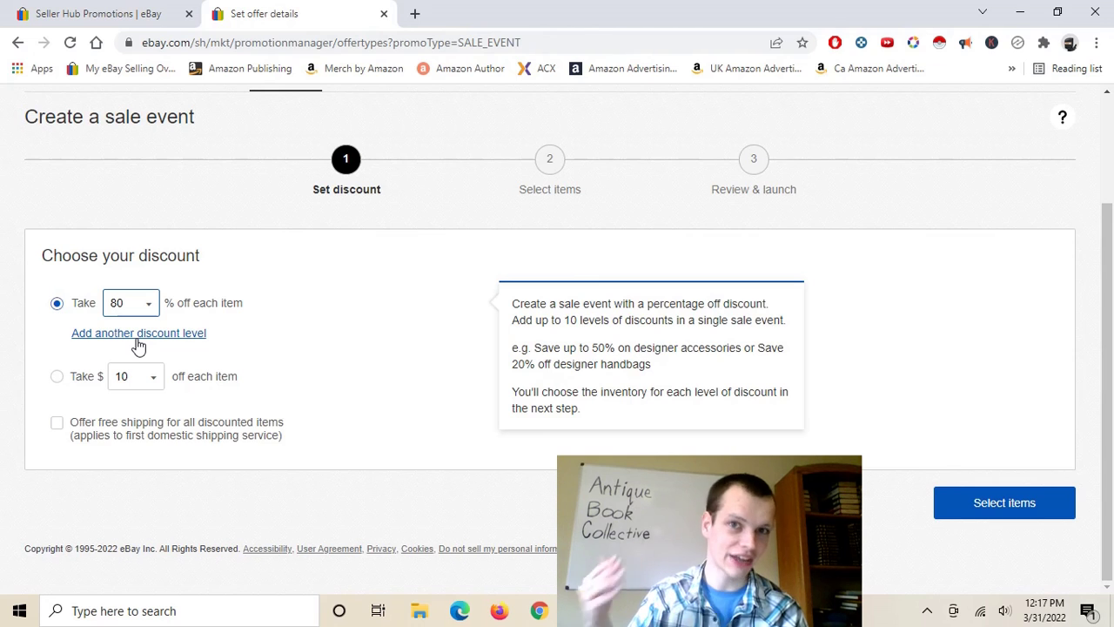
Try the dollar-off discount and free-shipping options, then return to percentage off.
left_click(71, 380)
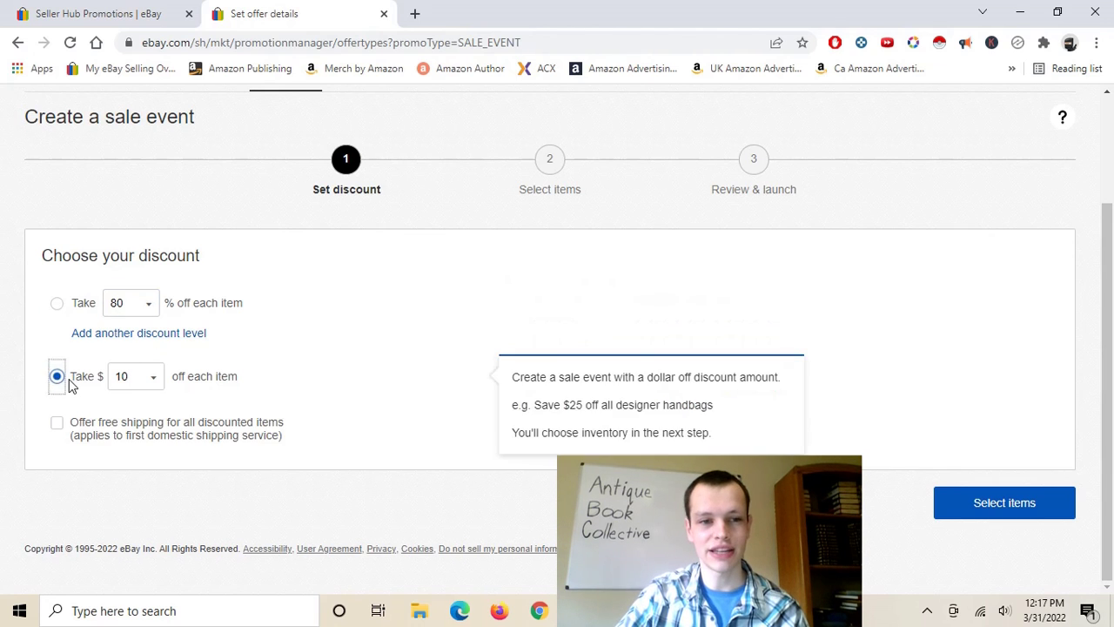
left_click(154, 389)
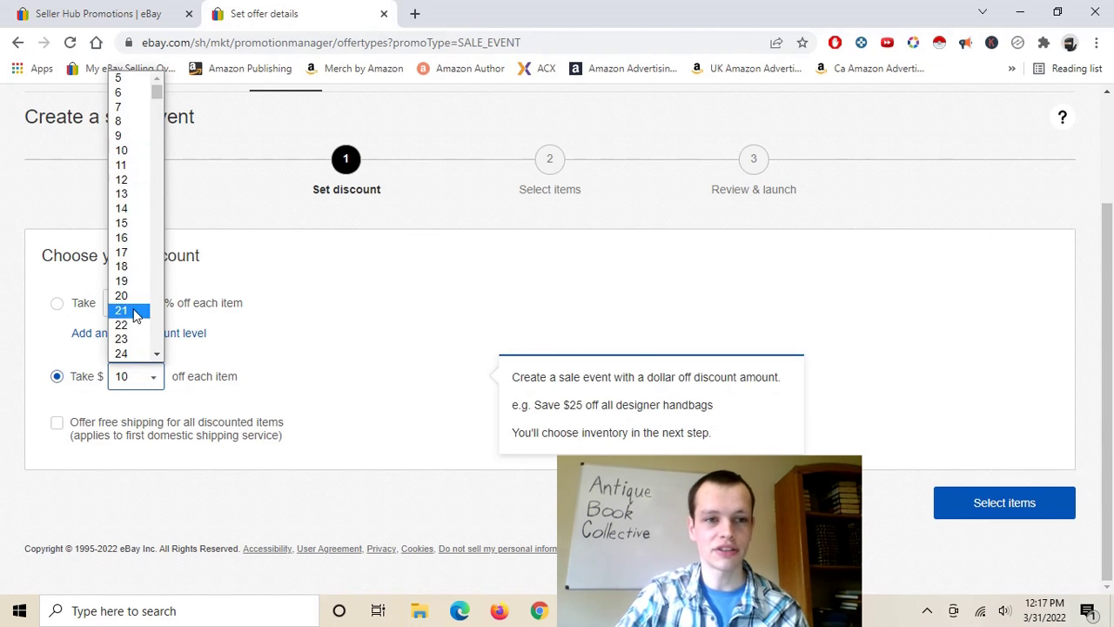
left_click(287, 366)
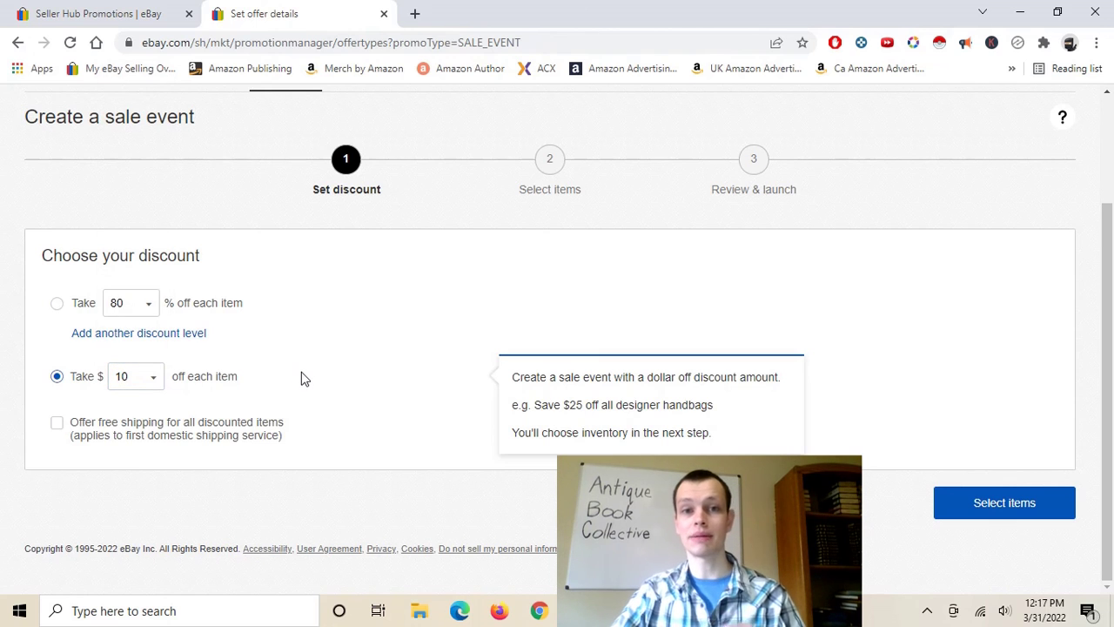
left_click(57, 304)
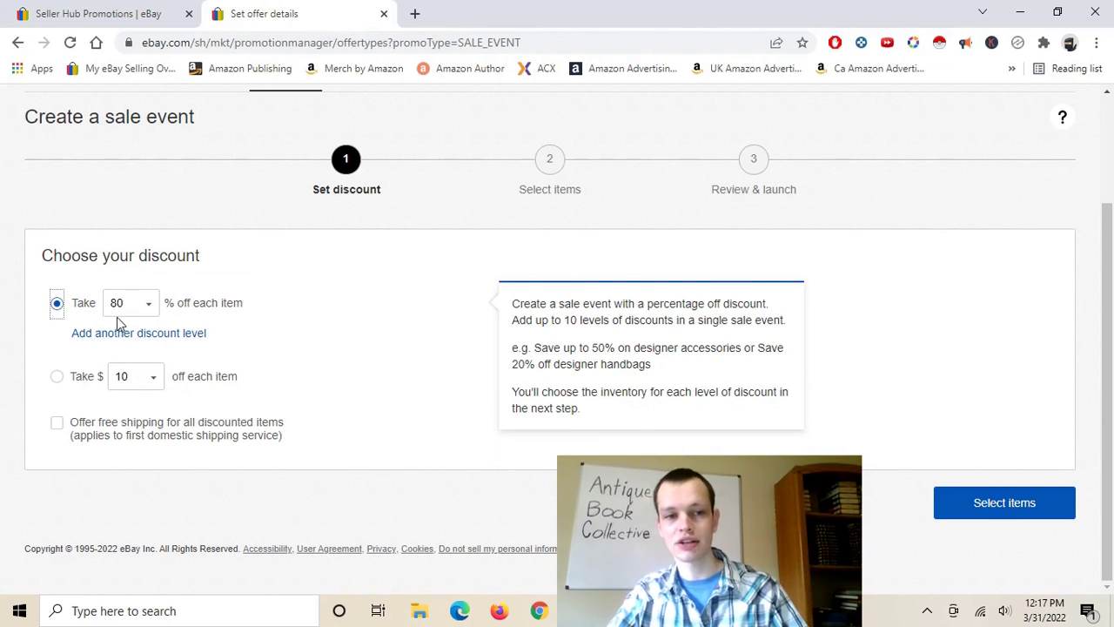
left_click(56, 380)
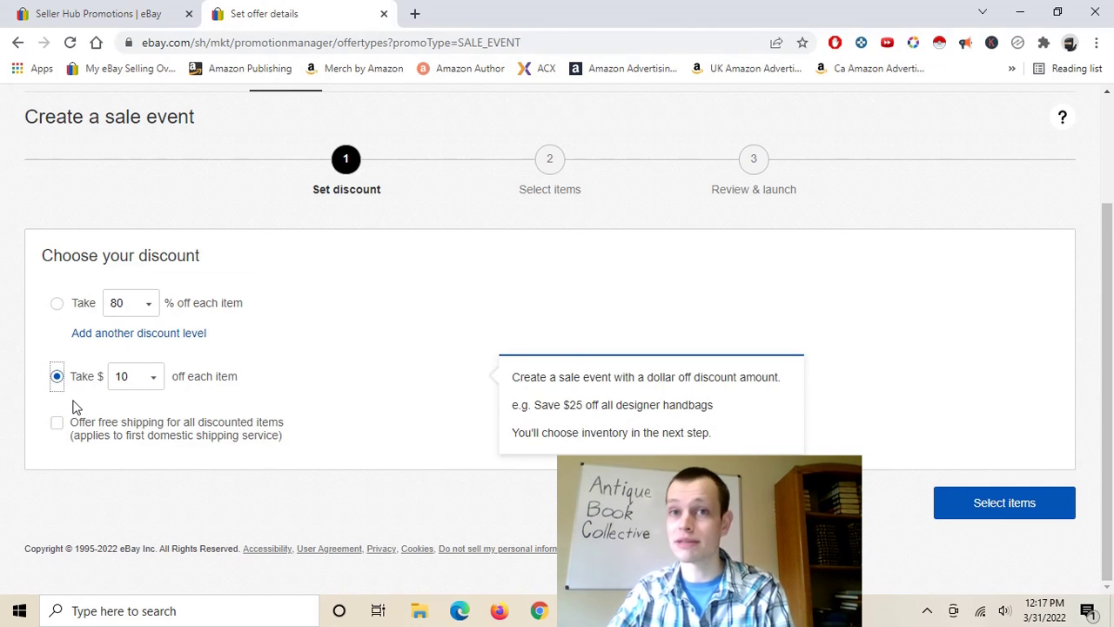
left_click(57, 422)
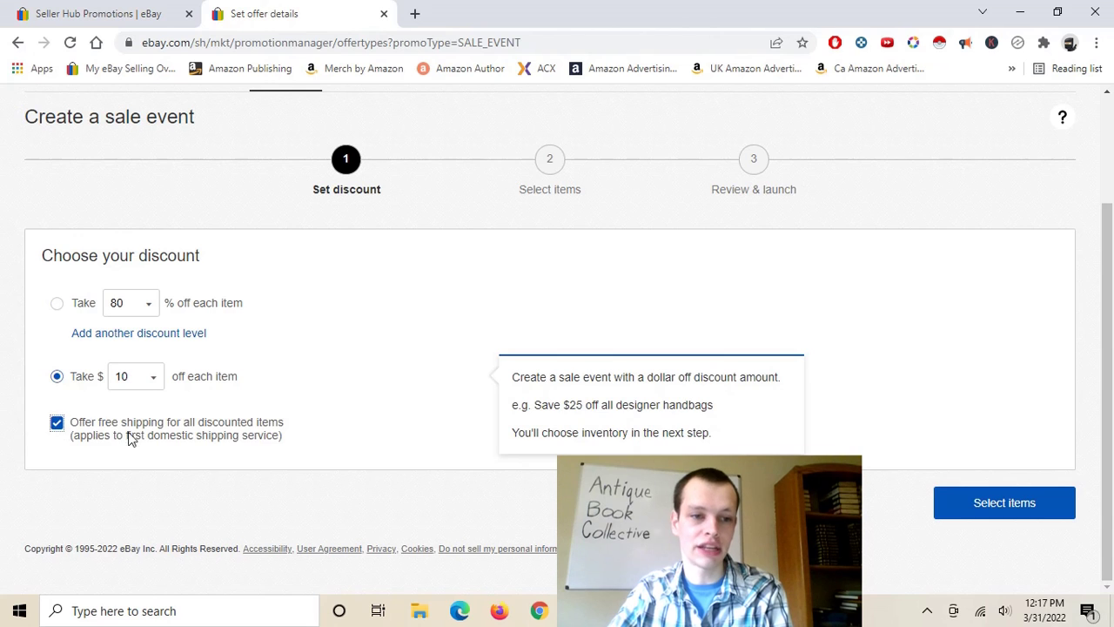
left_click_drag(113, 423, 287, 448)
left_click(333, 438)
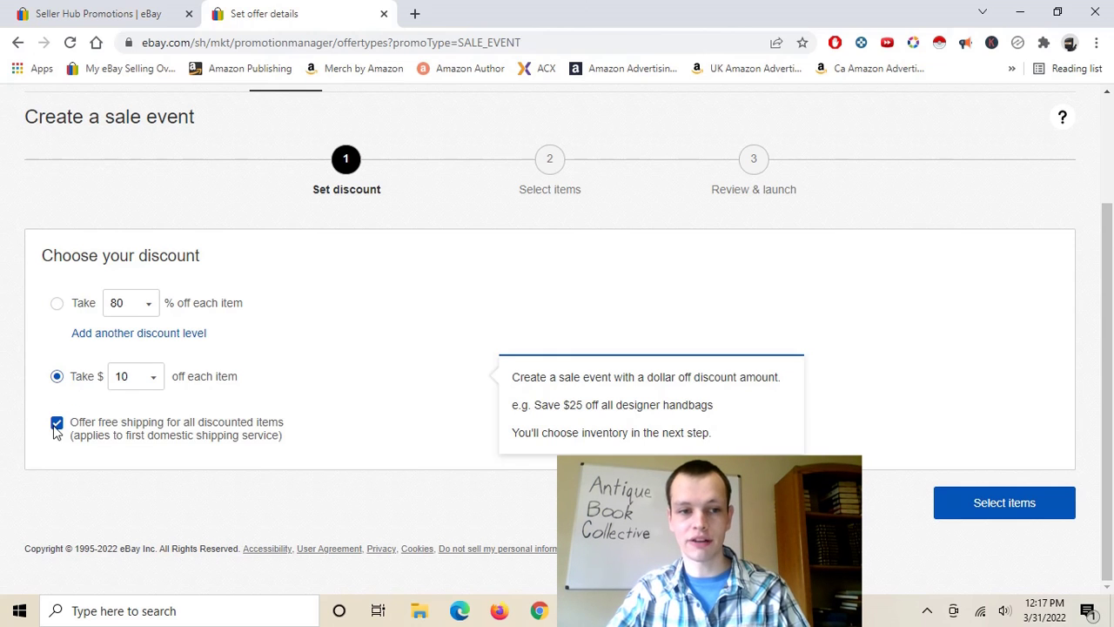
left_click(57, 304)
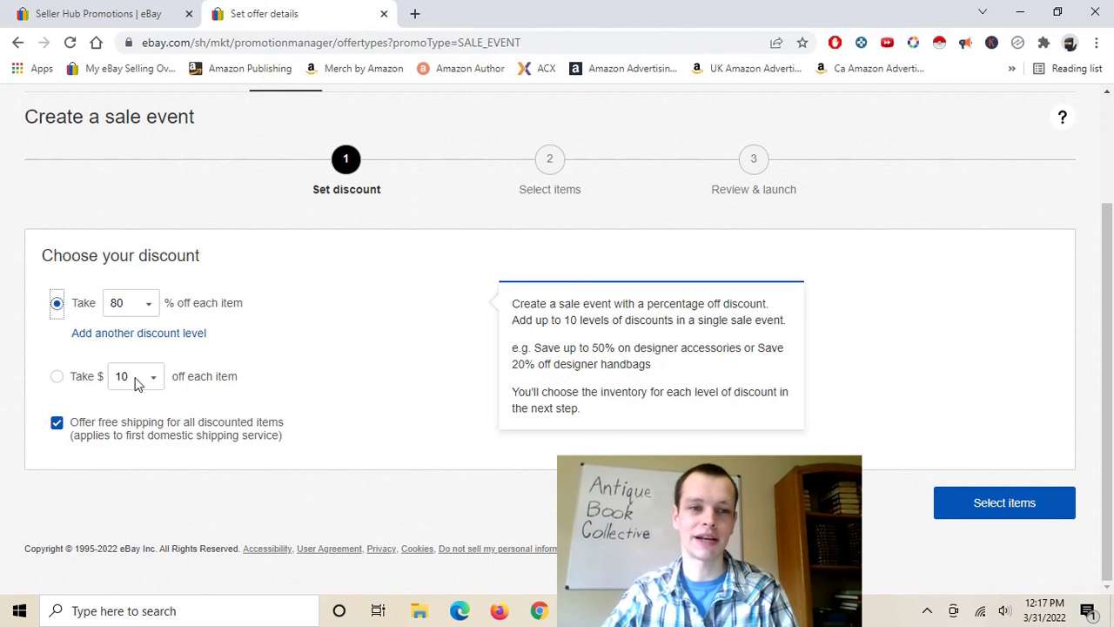
Set the discount to 25% off each item and untick free shipping.
left_click(146, 308)
scroll(129, 154, "up", 10)
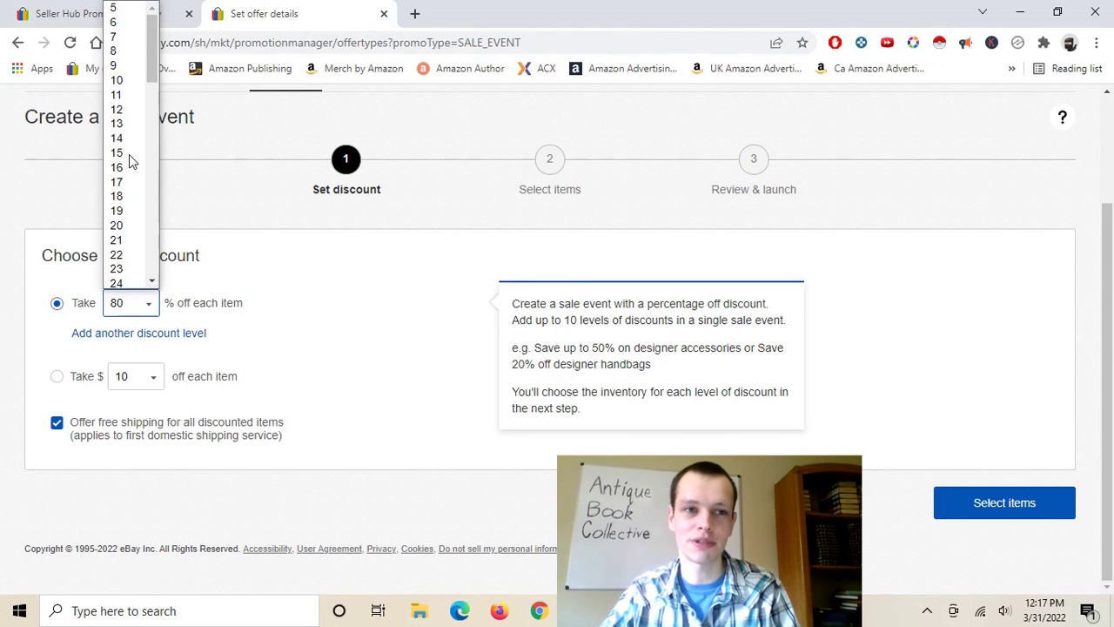
scroll(128, 181, "down", 2)
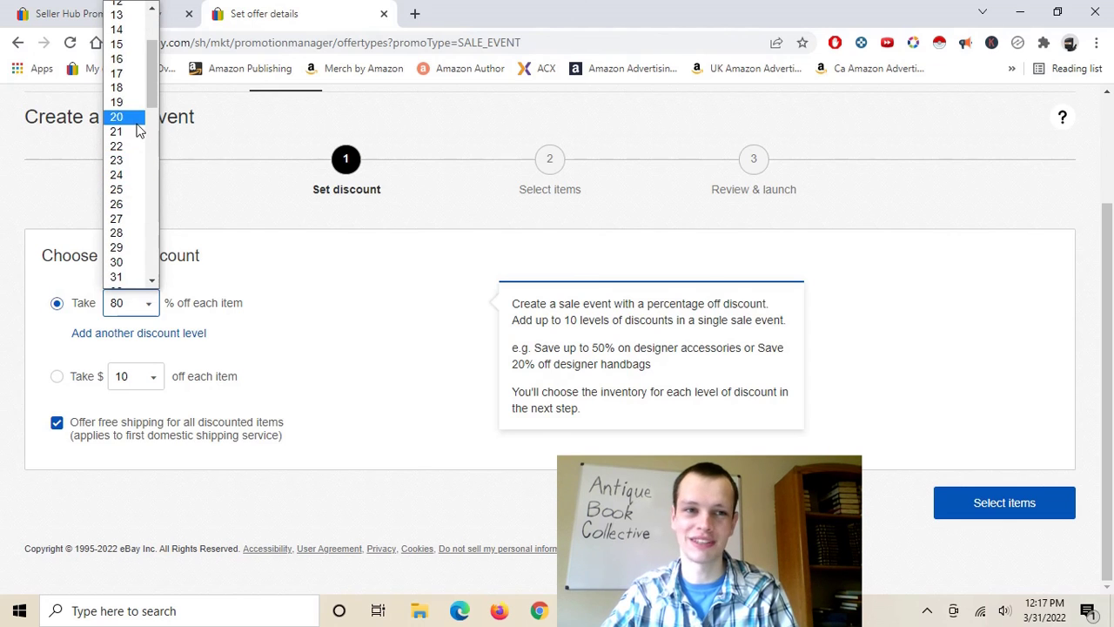
left_click(130, 160)
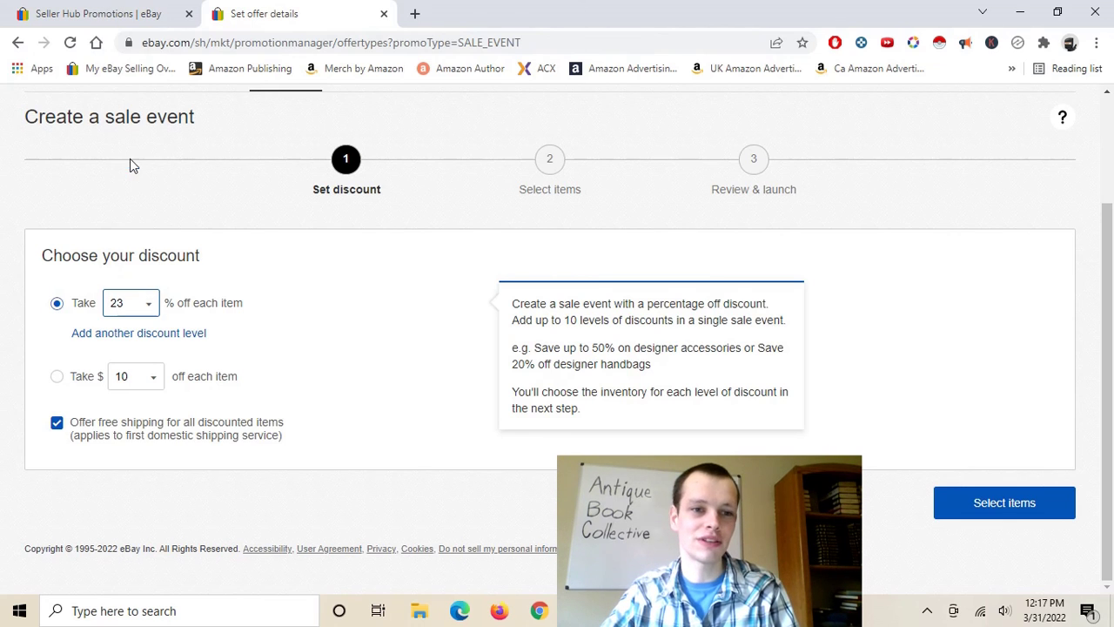
left_click(144, 299)
scroll(140, 261, "down", 5)
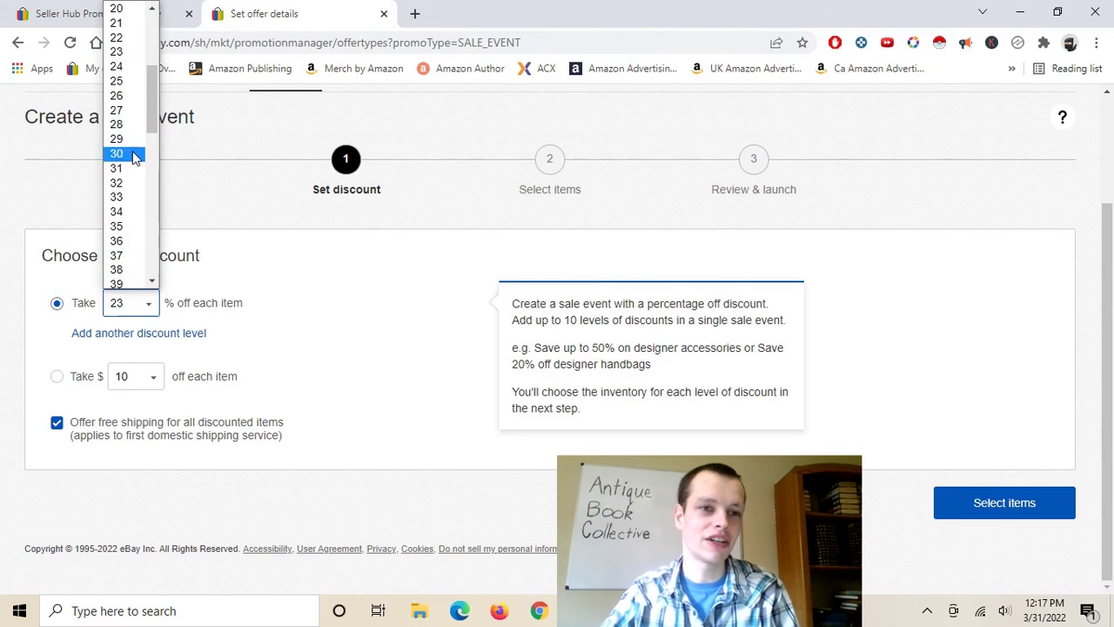
left_click(141, 82)
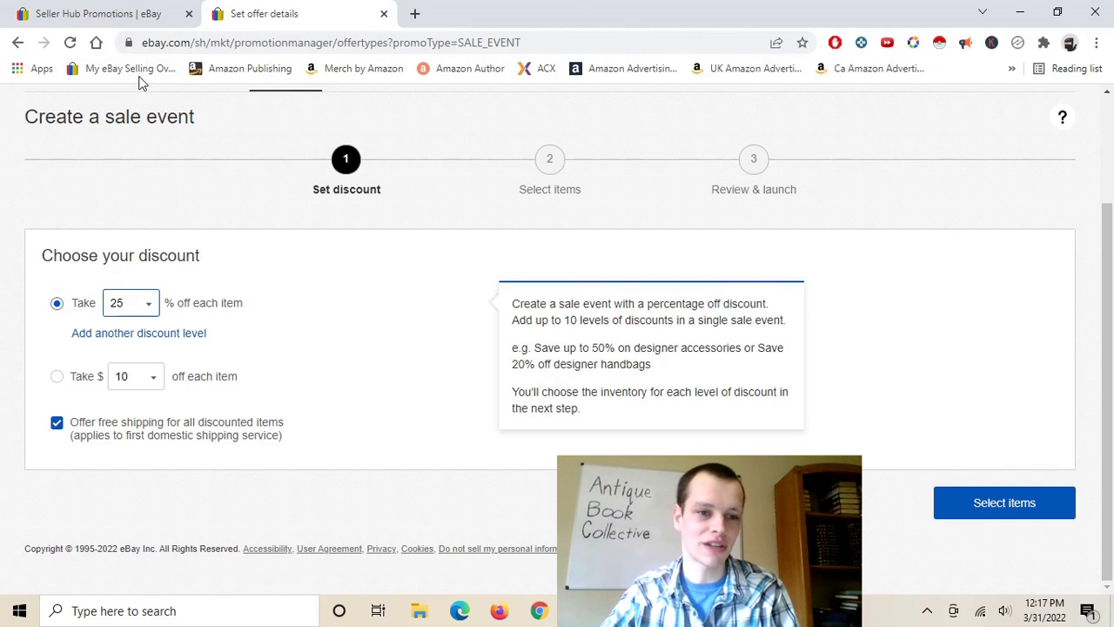
left_click(58, 424)
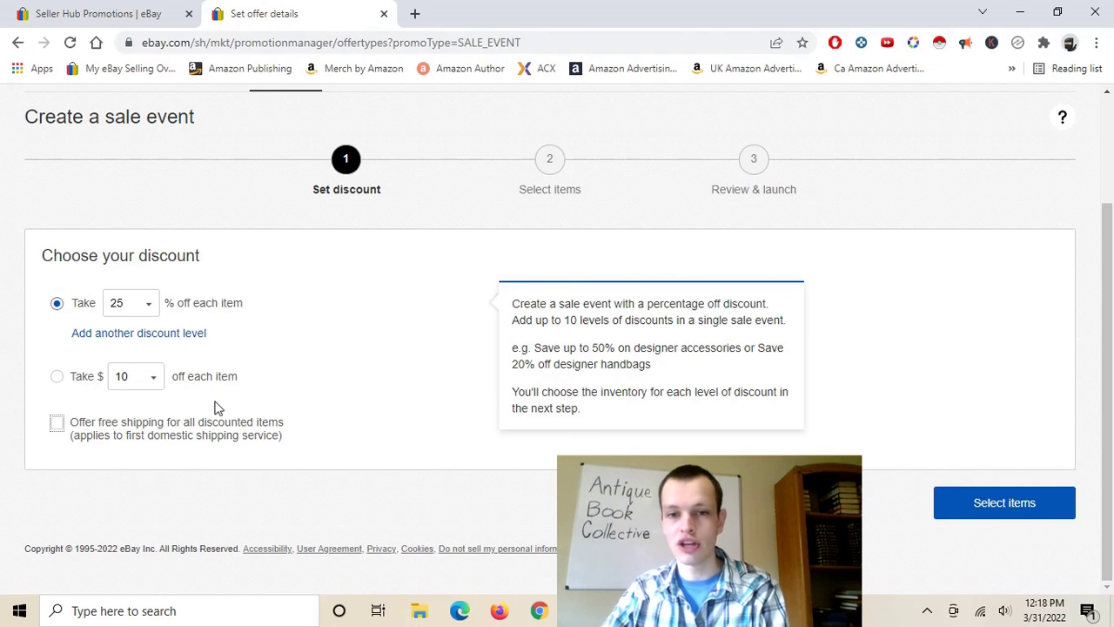
Review the percentage discount explanation and continue to the Select items step.
left_click_drag(513, 303, 592, 411)
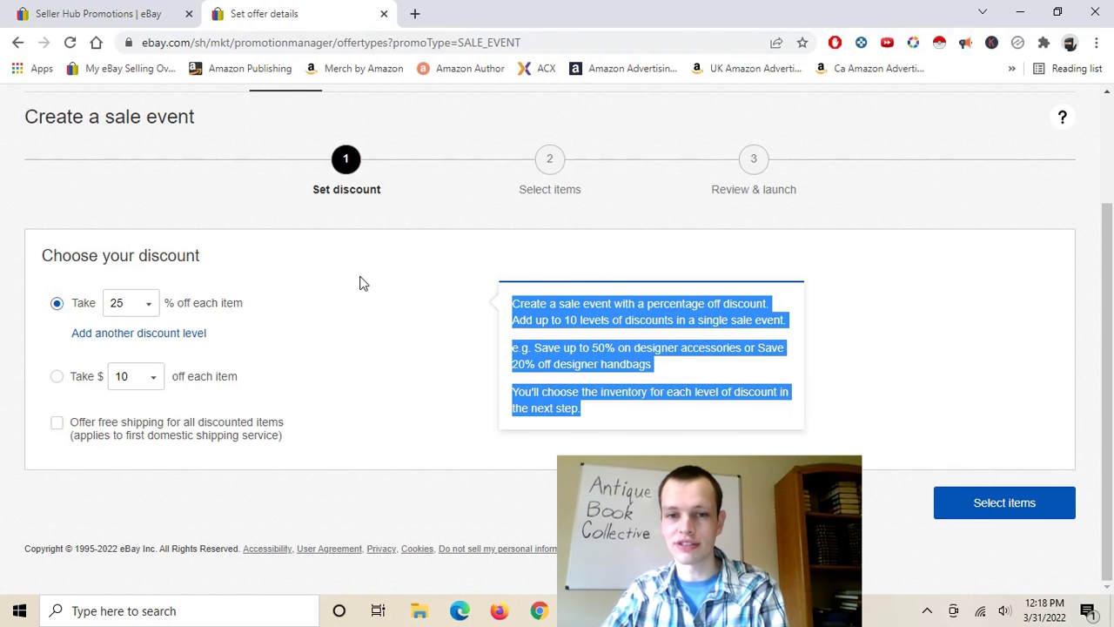
left_click(621, 331)
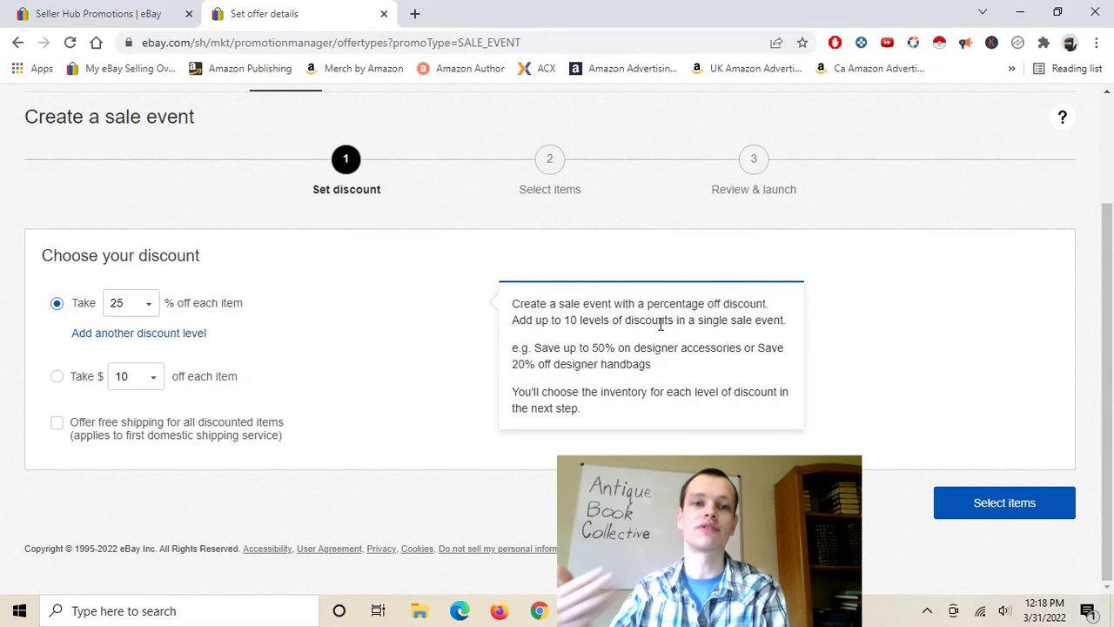
left_click(1040, 508)
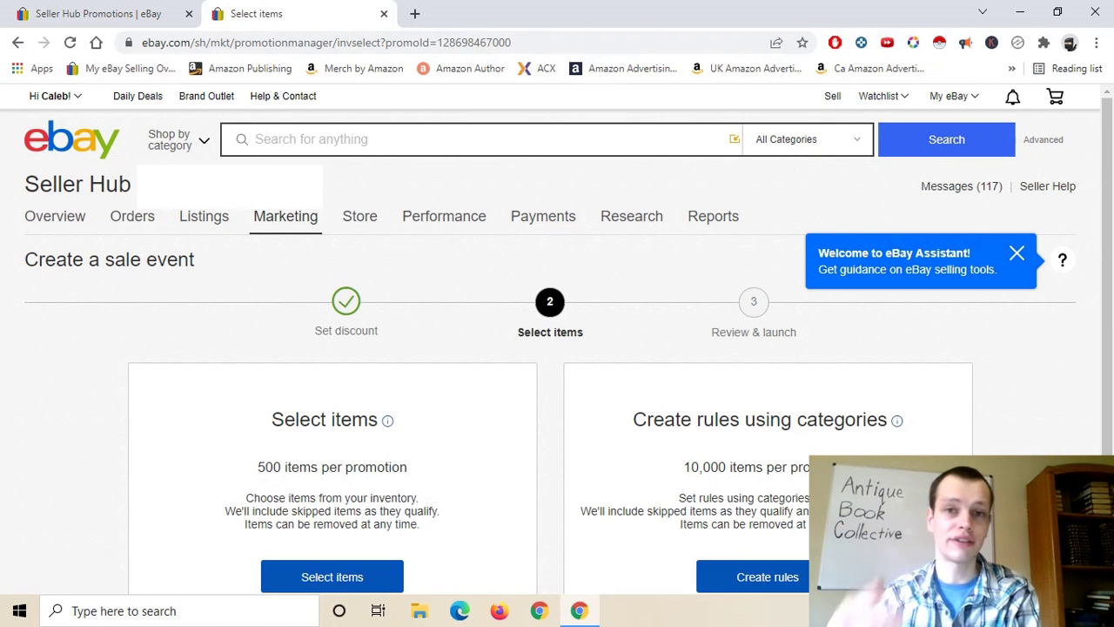
scroll(738, 447, "down", 1)
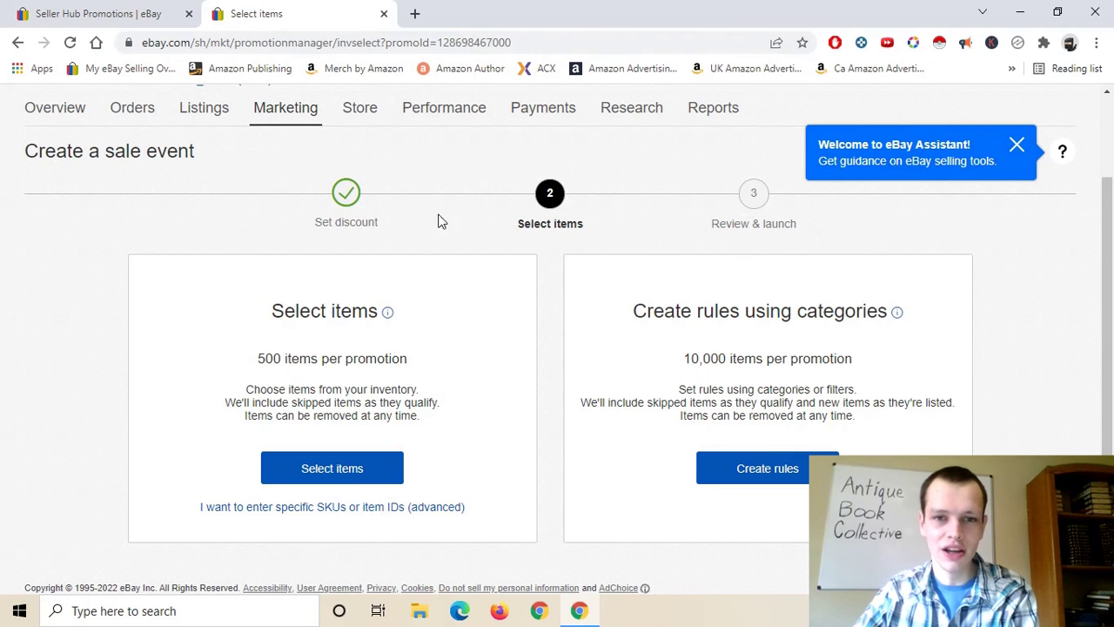
left_click_drag(275, 310, 493, 331)
left_click_drag(637, 304, 975, 337)
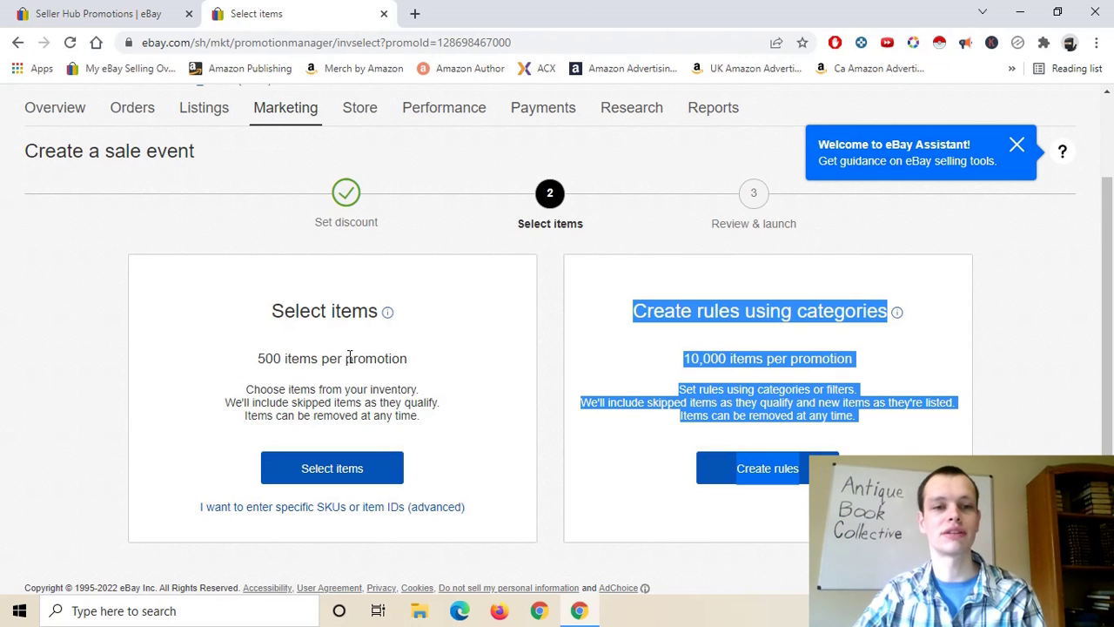
left_click(295, 316)
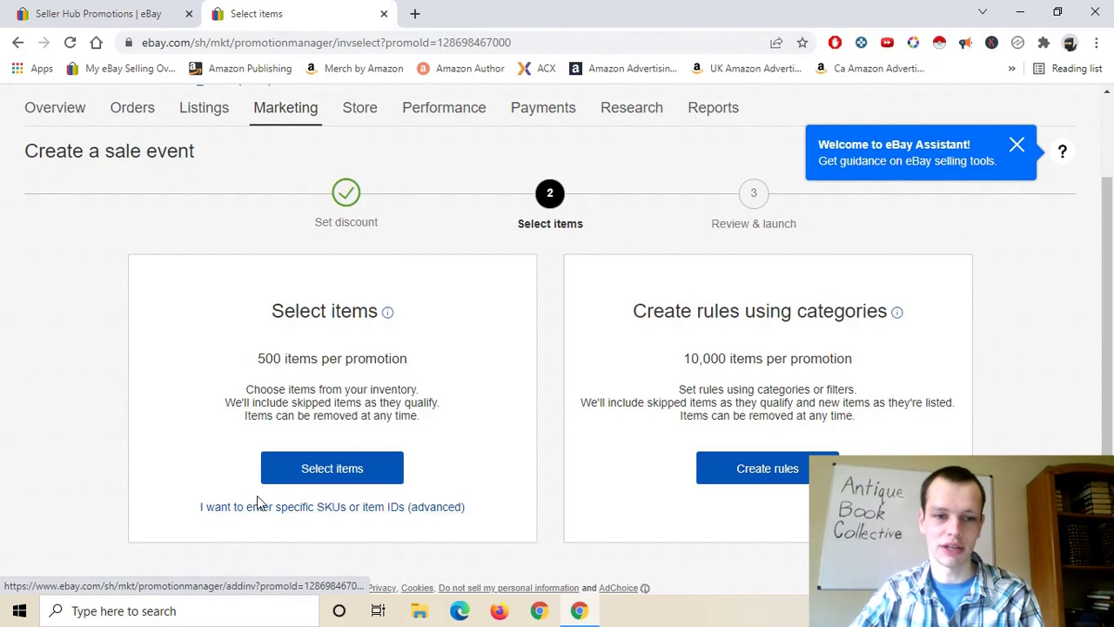
left_click(319, 468)
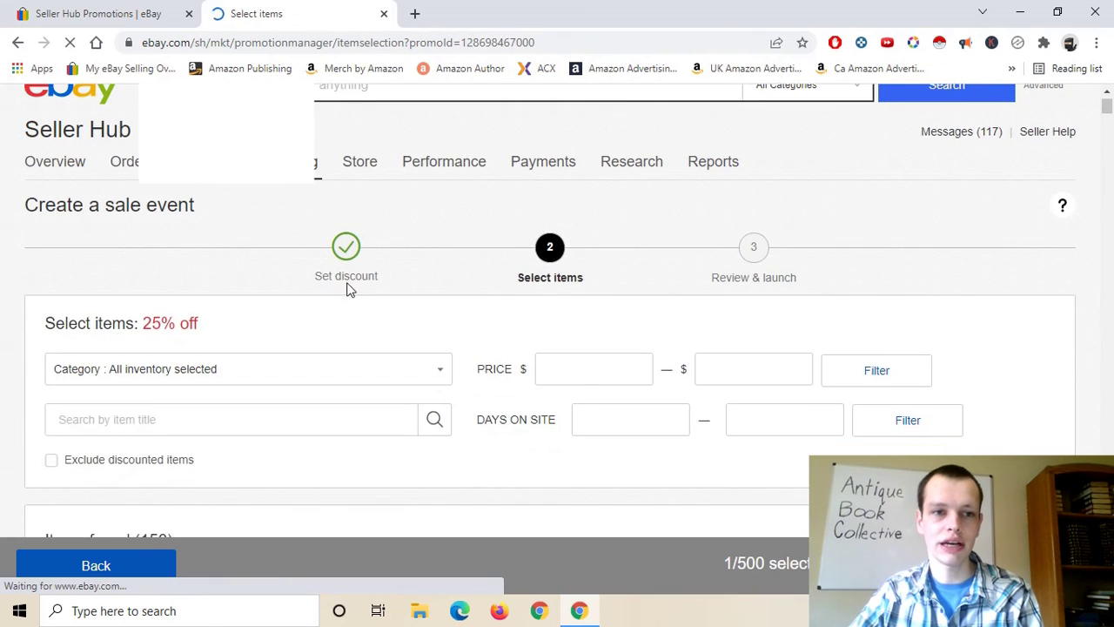
Check the 25% off heading and open the category filter choices.
scroll(353, 285, "down", 2)
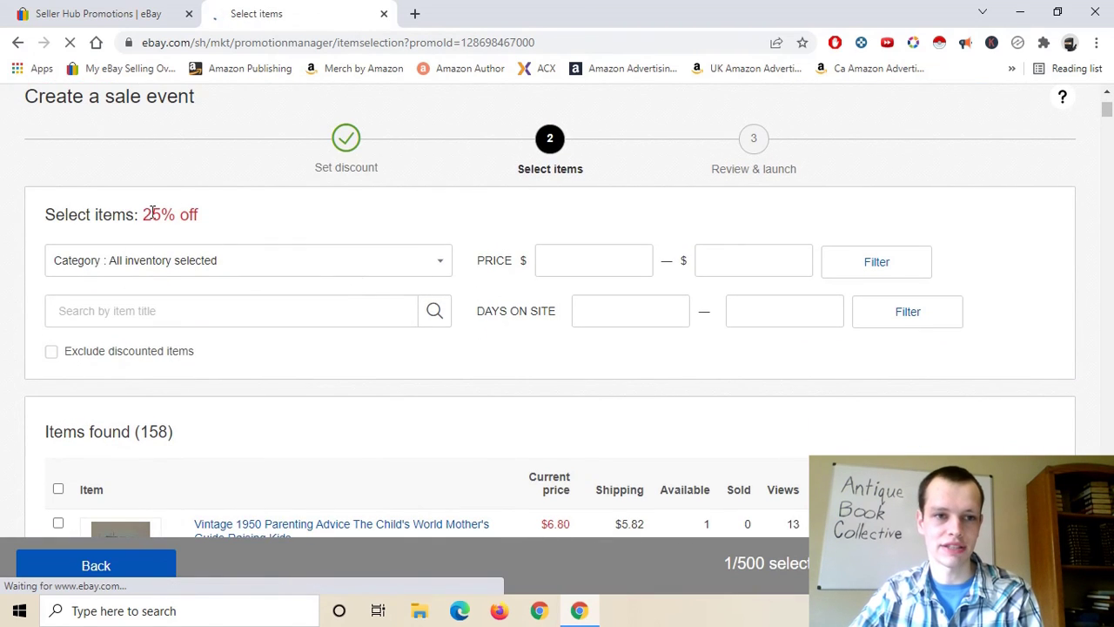
left_click_drag(129, 214, 199, 218)
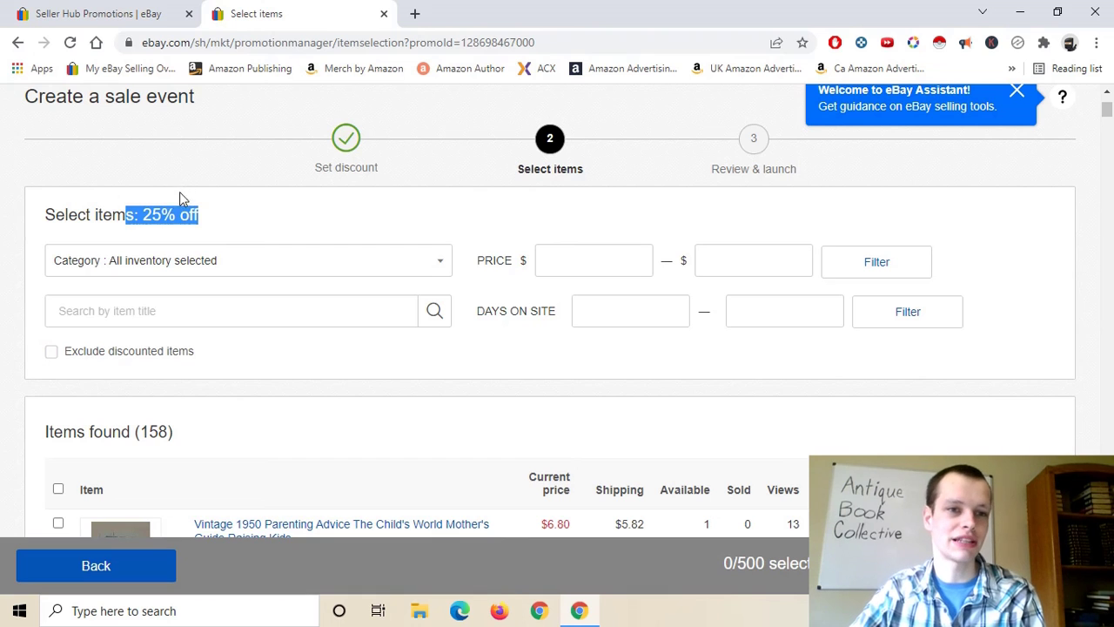
left_click(179, 214)
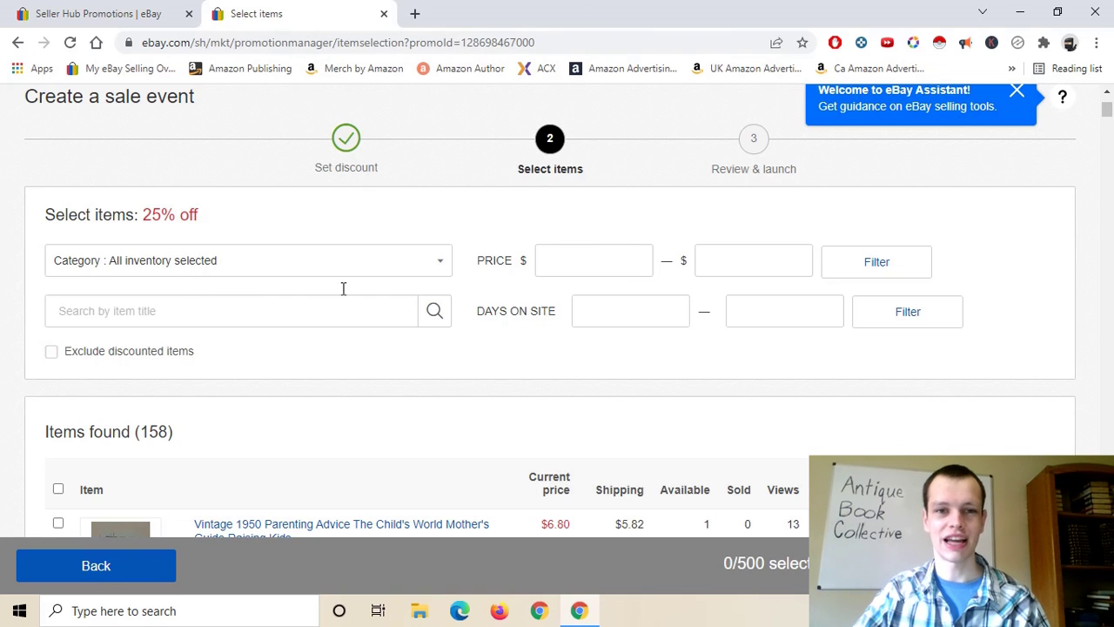
left_click(450, 263)
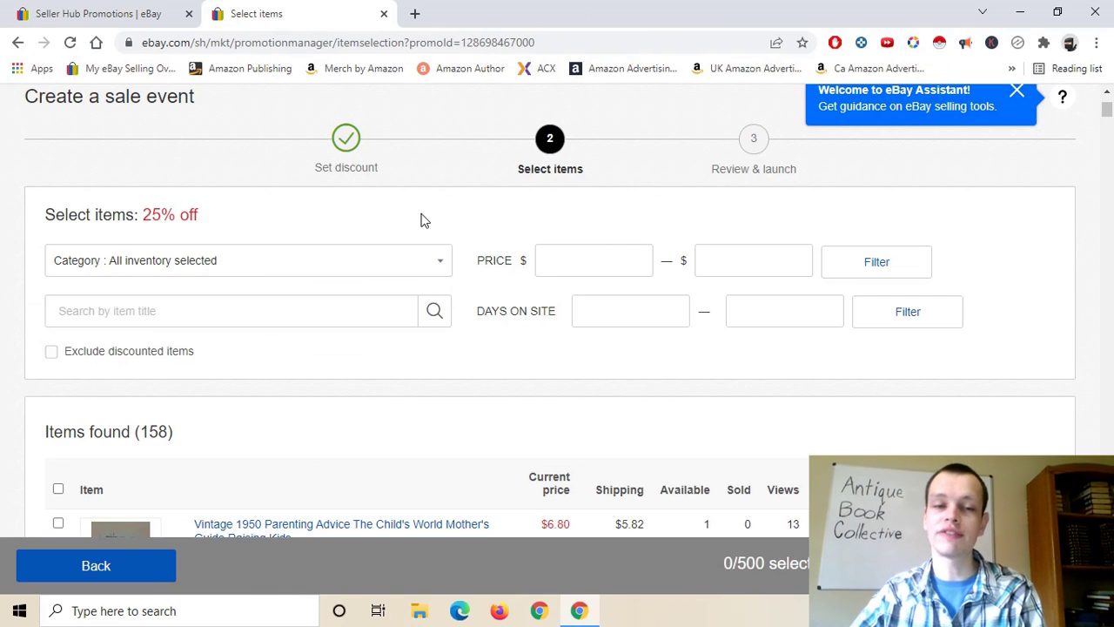
Enter a 50 minimum and a maximum price, then clear both so all 158 items remain.
left_click(566, 270)
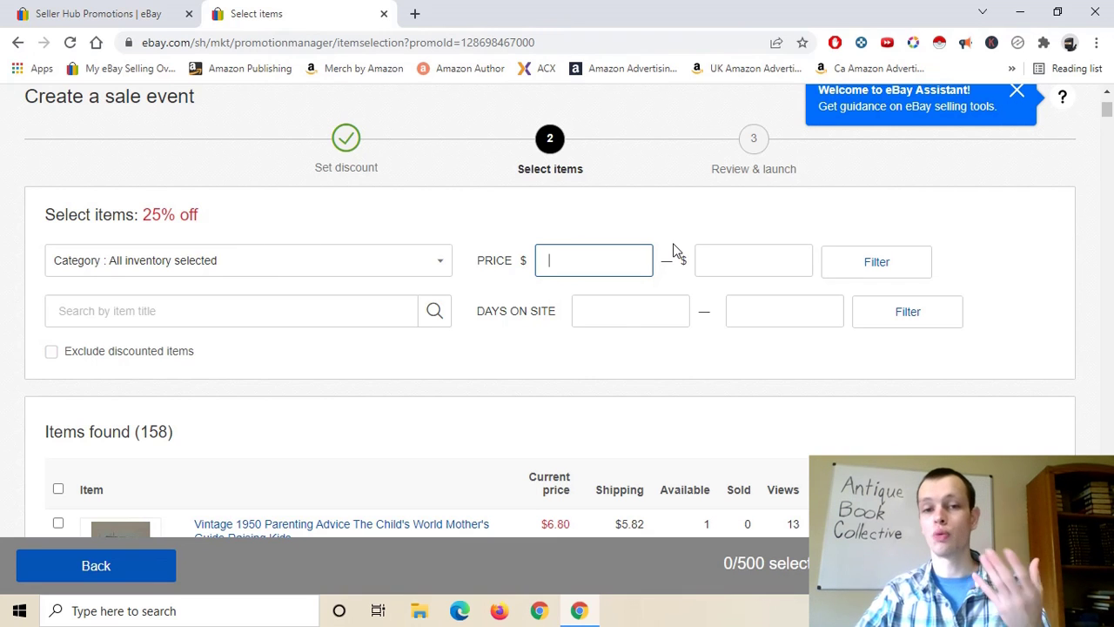
type("1")
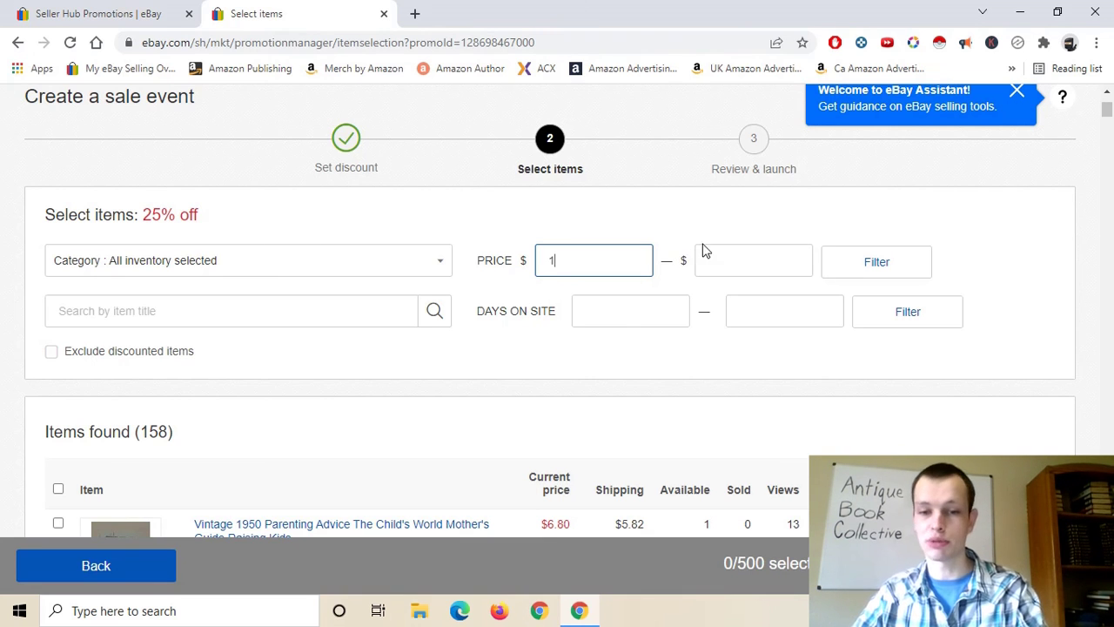
left_click(785, 253)
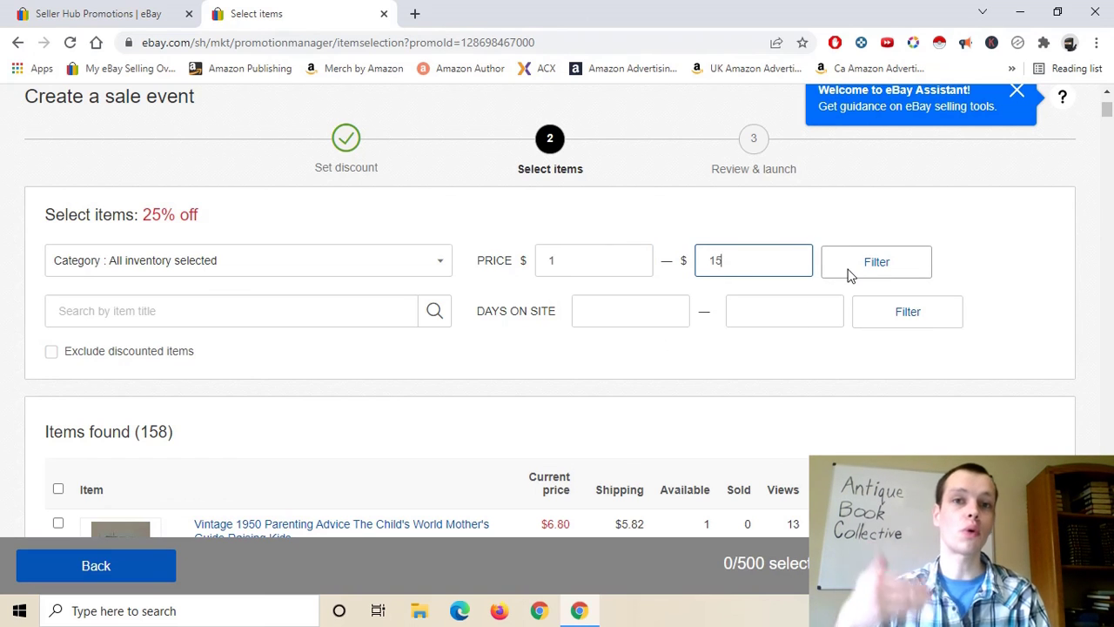
left_click_drag(558, 261, 514, 260)
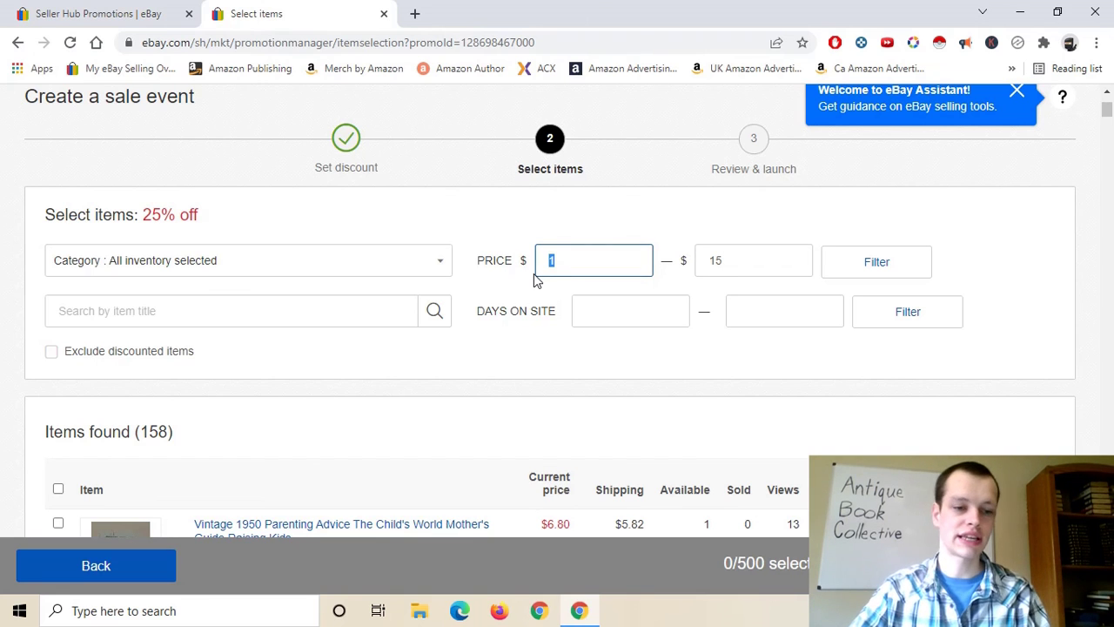
type("50")
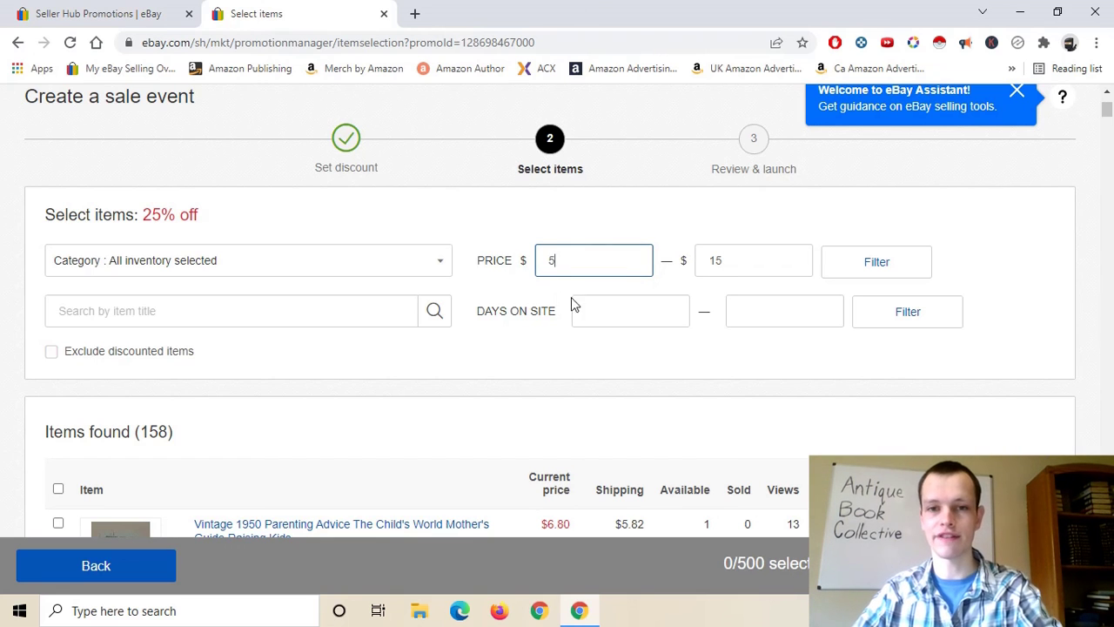
left_click(758, 259)
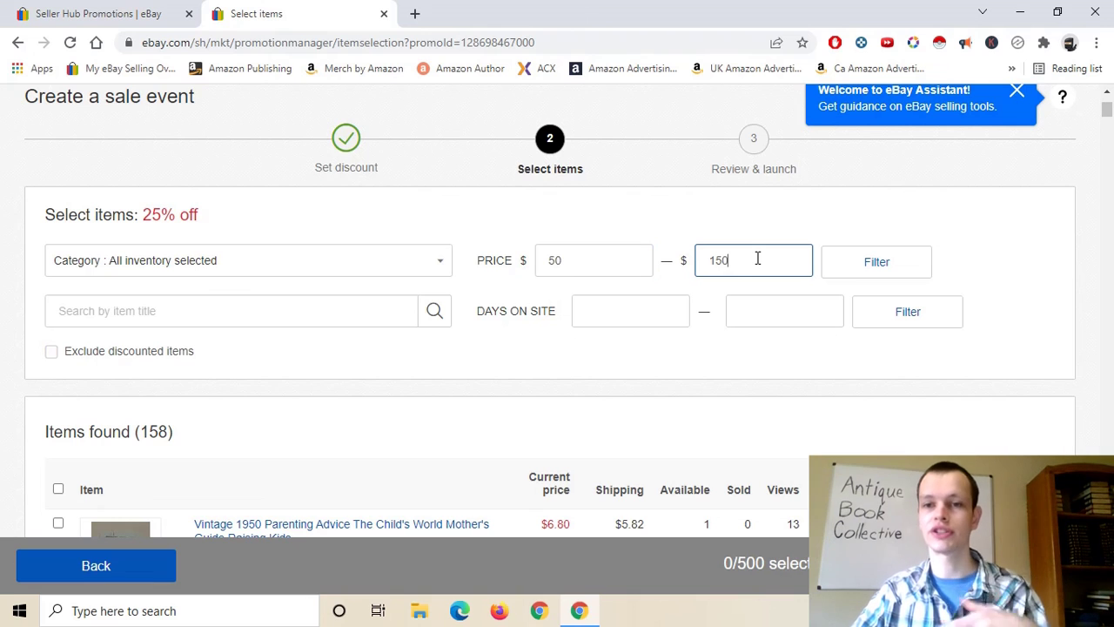
type("0")
left_click_drag(786, 256, 514, 274)
key("BackSpace")
key("BackSpace")
left_click(583, 219)
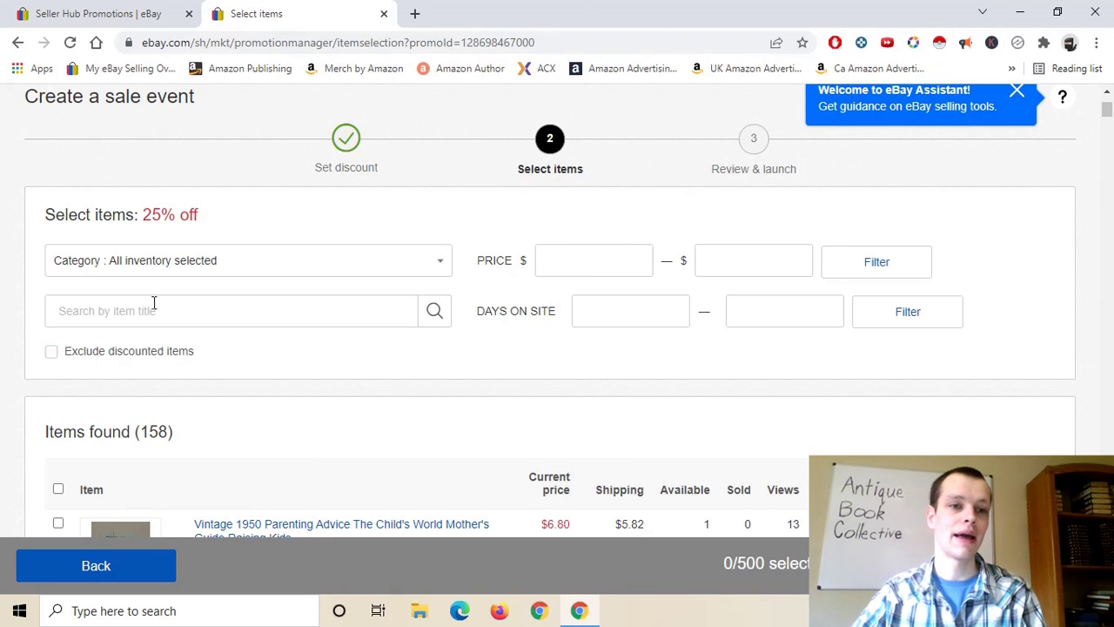
scroll(148, 298, "down", 1)
left_click(93, 262)
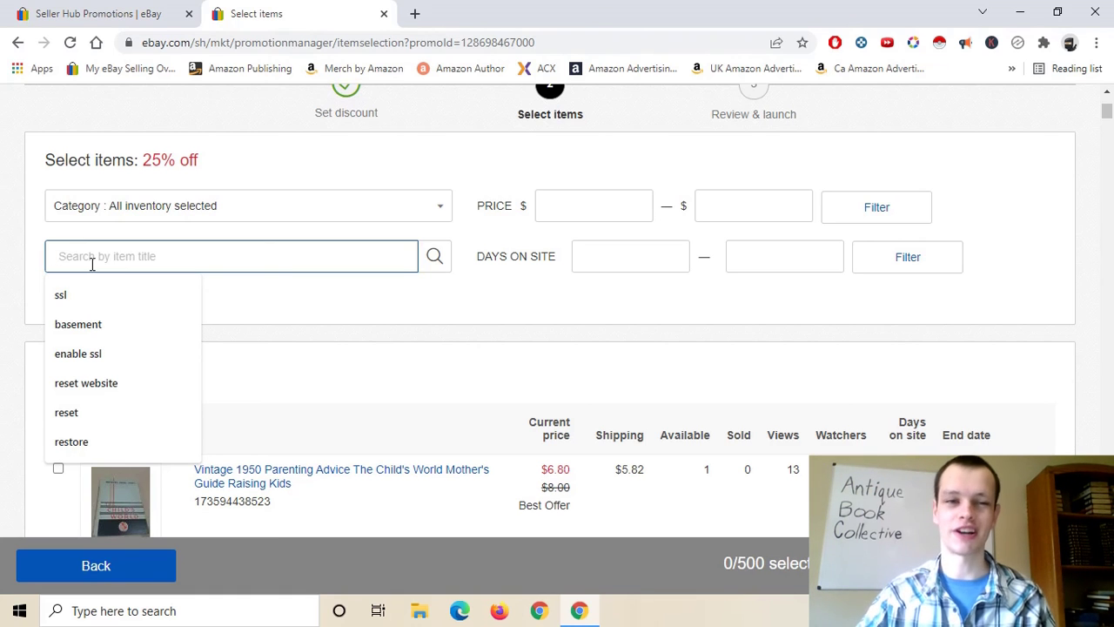
scroll(575, 313, "up", 2)
left_click(566, 350)
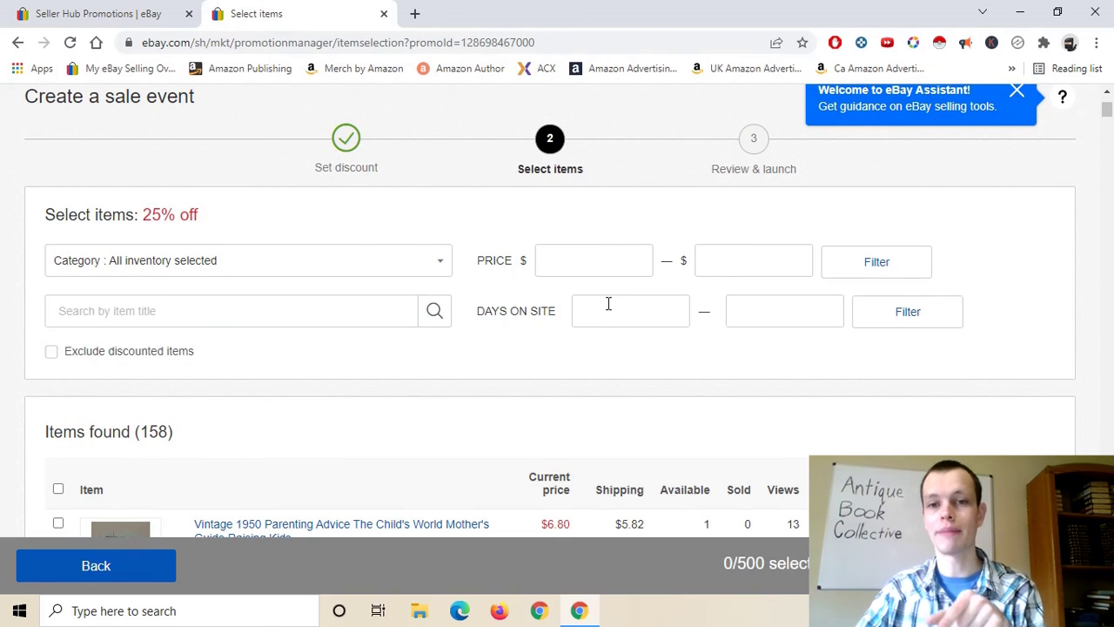
left_click(609, 303)
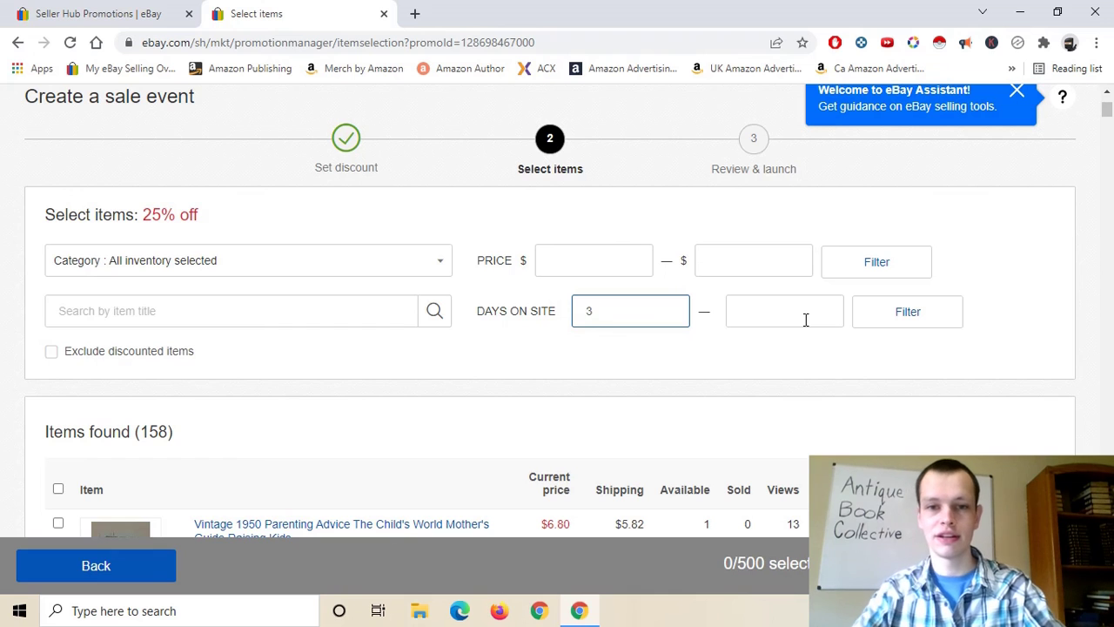
left_click(807, 320)
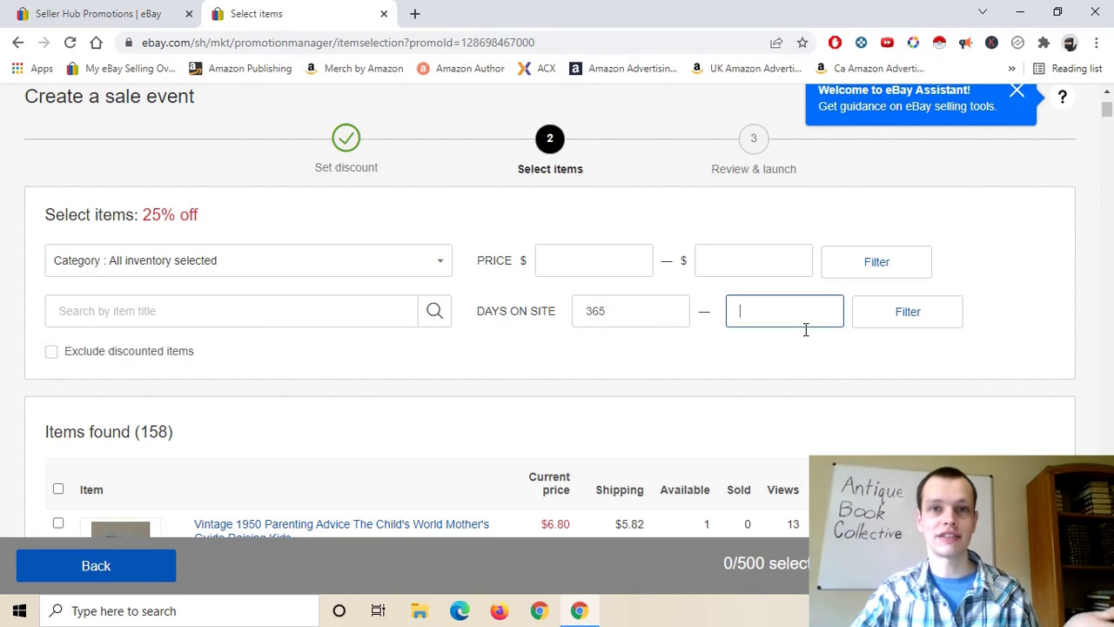
type("1000")
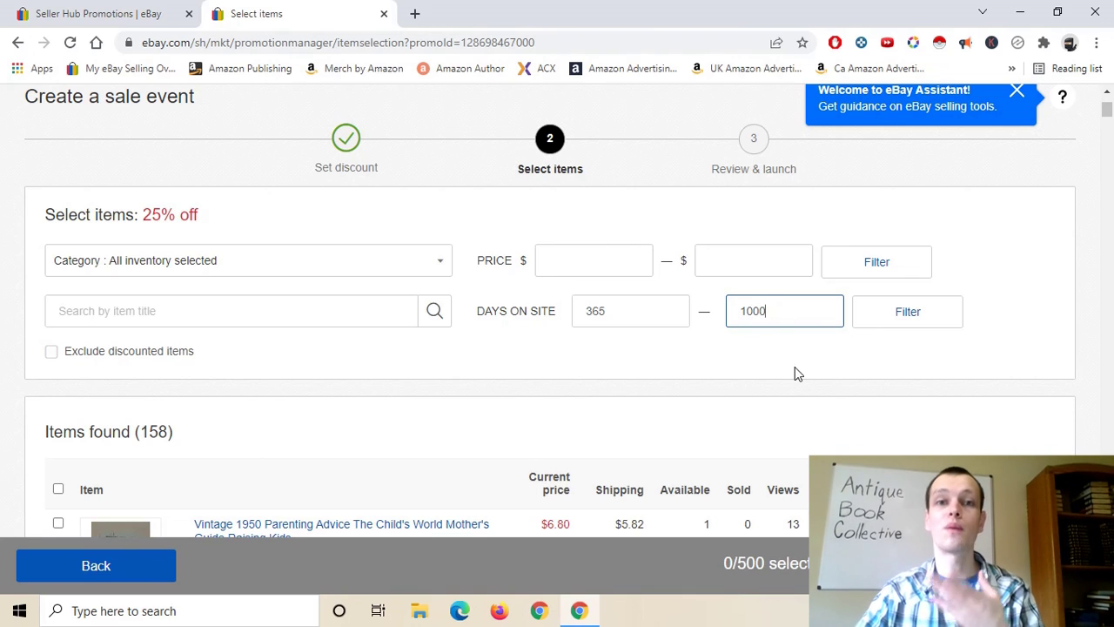
key("BackSpace")
key("BackSpace")
key("BackSpace")
key("BackSpace")
left_click_drag(663, 320, 567, 323)
key("BackSpace")
left_click(672, 372)
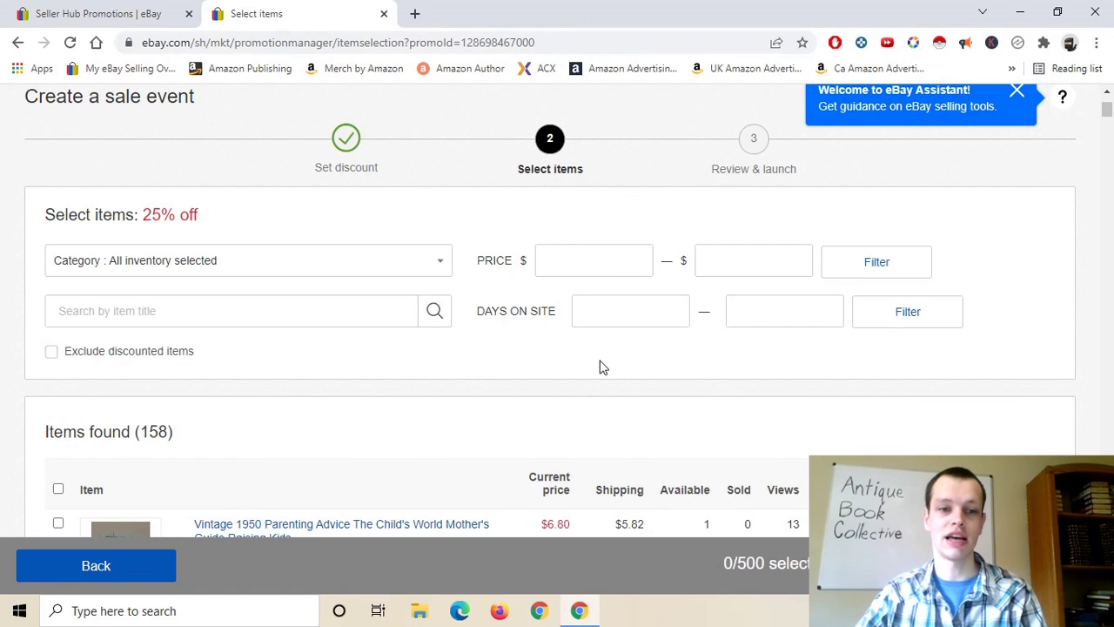
scroll(601, 366, "down", 1)
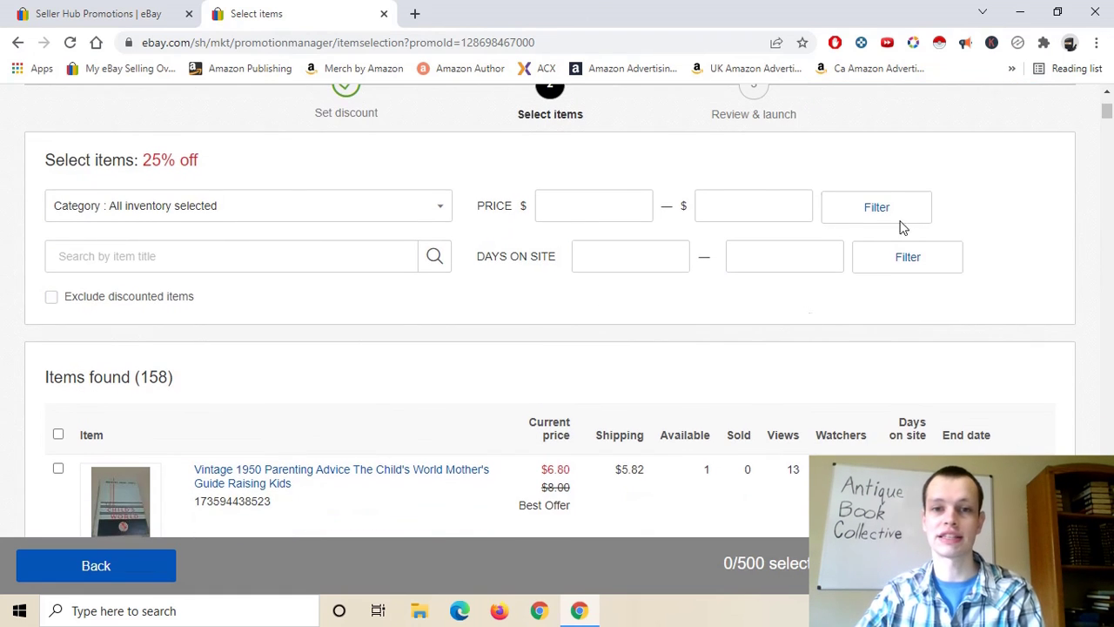
Select all 158 found items with the header checkbox, confirming 158/500 selected.
left_click(59, 434)
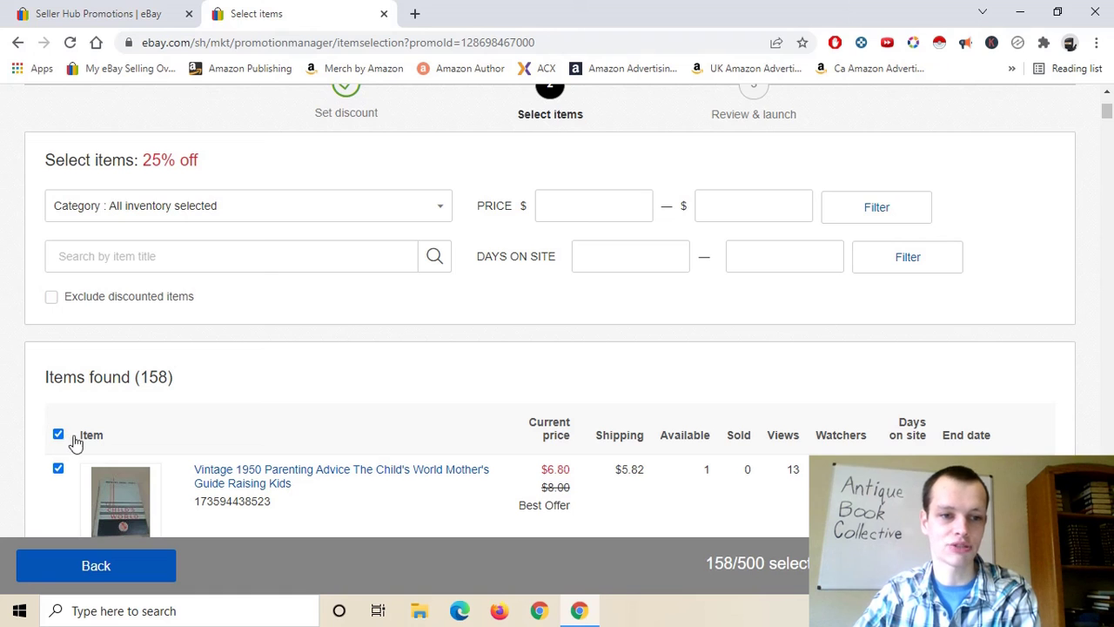
left_click_drag(1108, 113, 1106, 523)
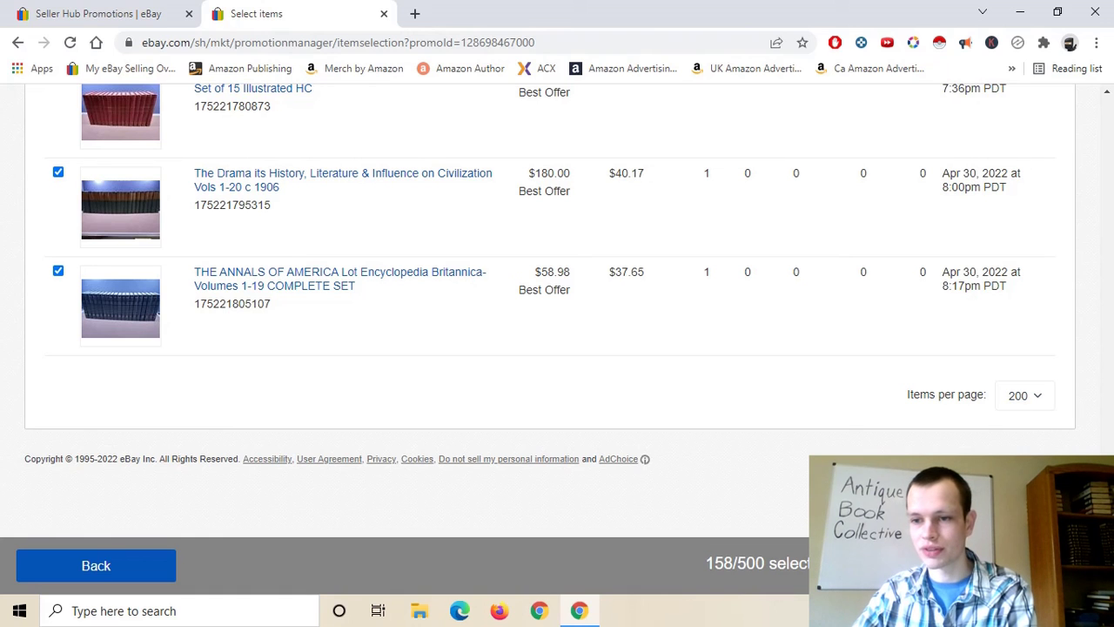
key("Home")
scroll(535, 249, "down", 2)
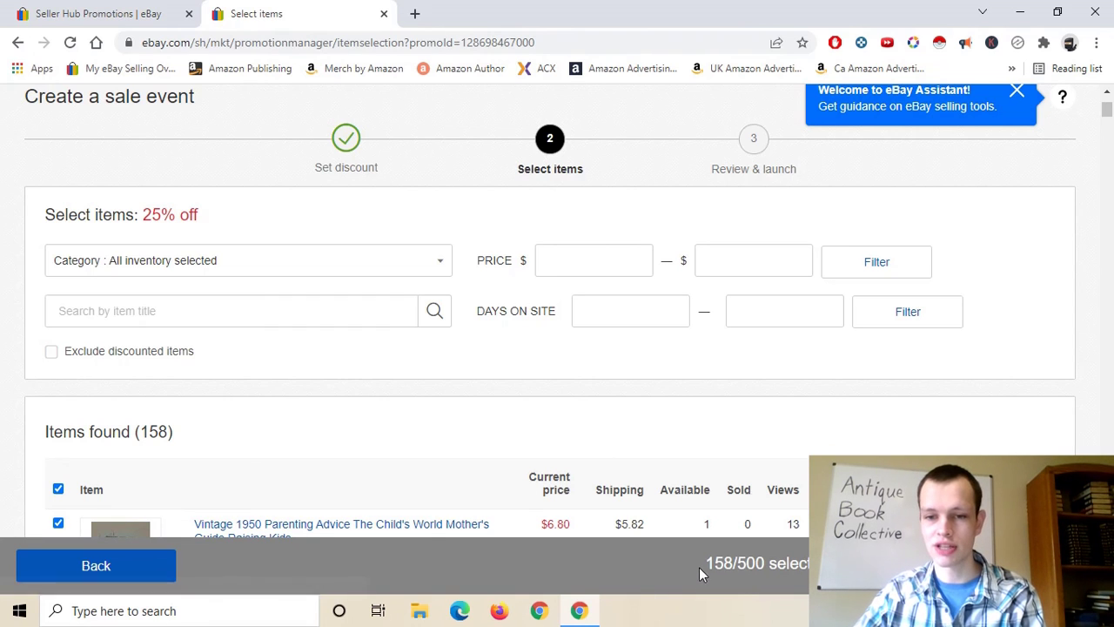
left_click_drag(701, 564, 786, 564)
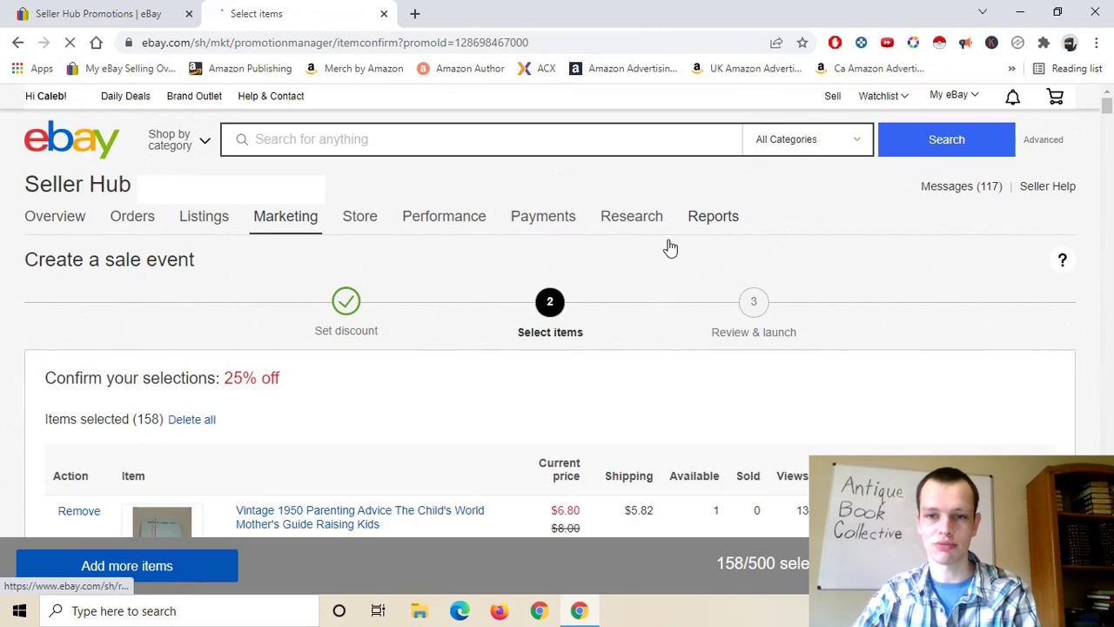
Review the 158 selected items at 25% off and continue to Review & launch.
scroll(669, 251, "down", 2)
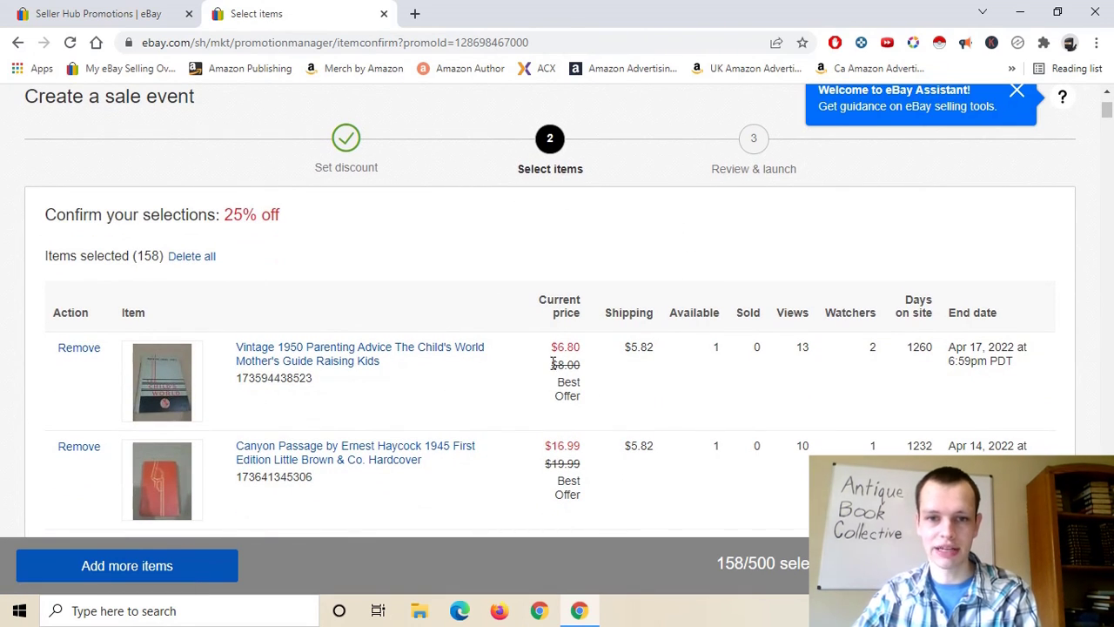
scroll(591, 291, "down", 2)
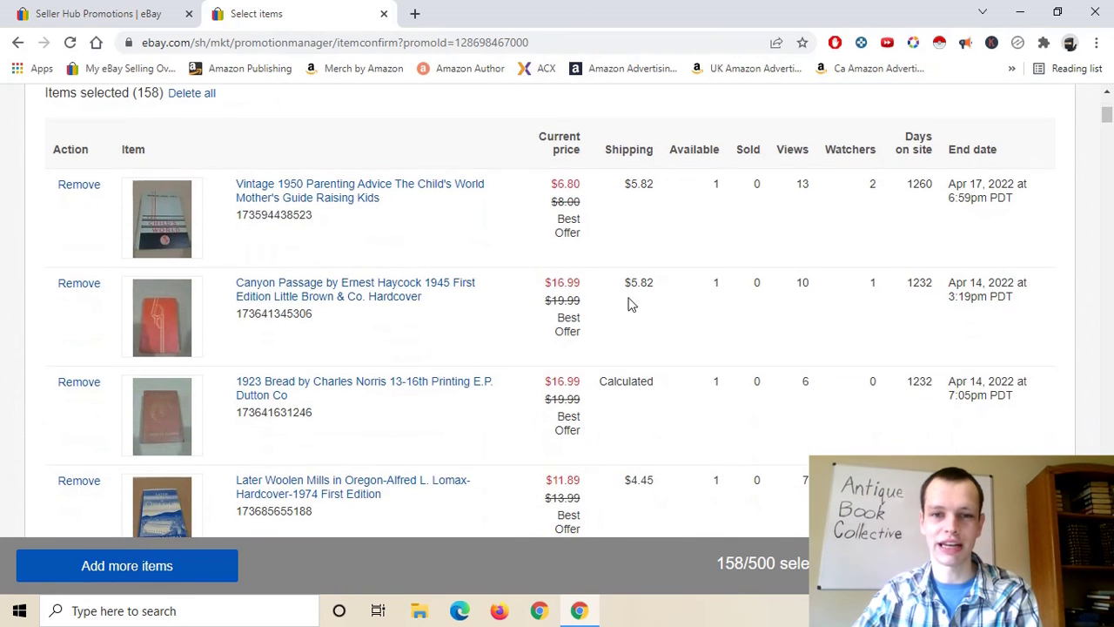
scroll(582, 315, "up", 2)
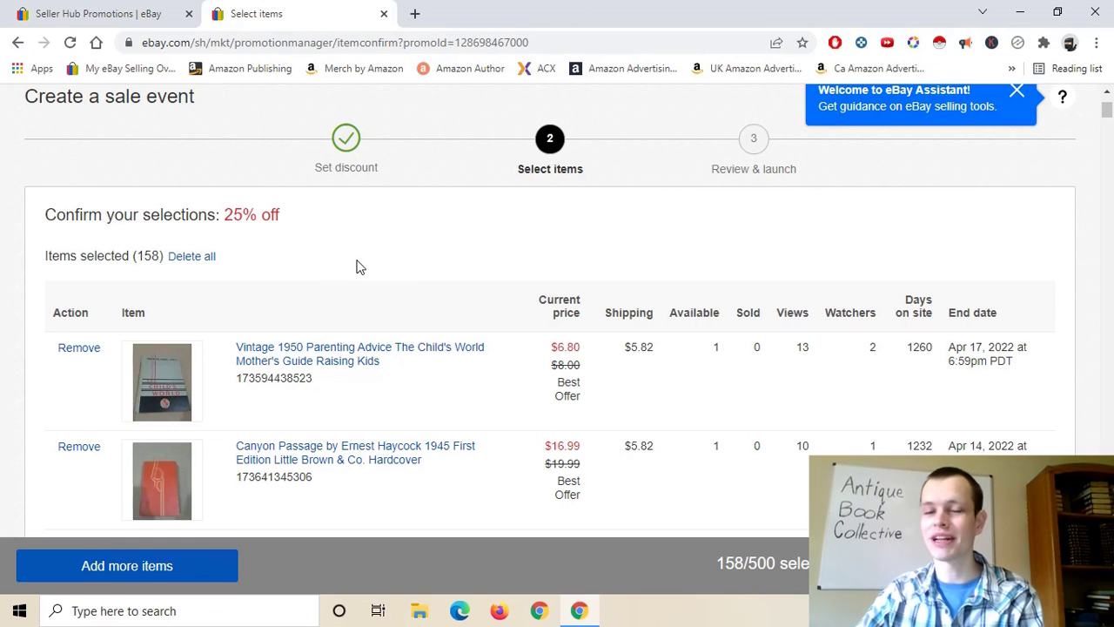
scroll(326, 259, "up", 1)
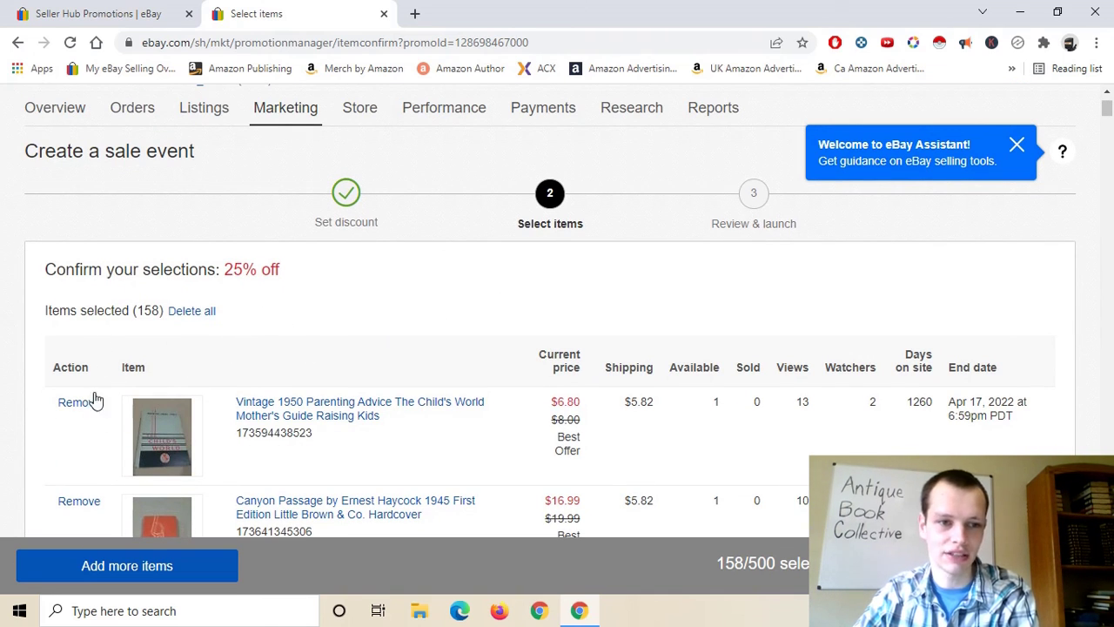
scroll(138, 369, "up", 1)
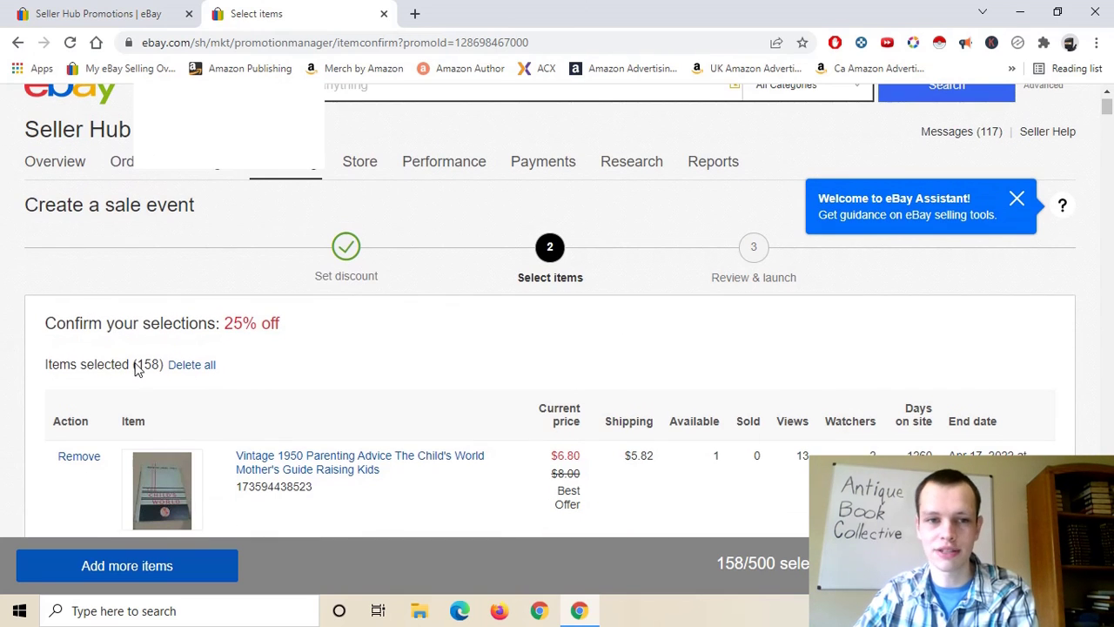
left_click_drag(46, 323, 363, 317)
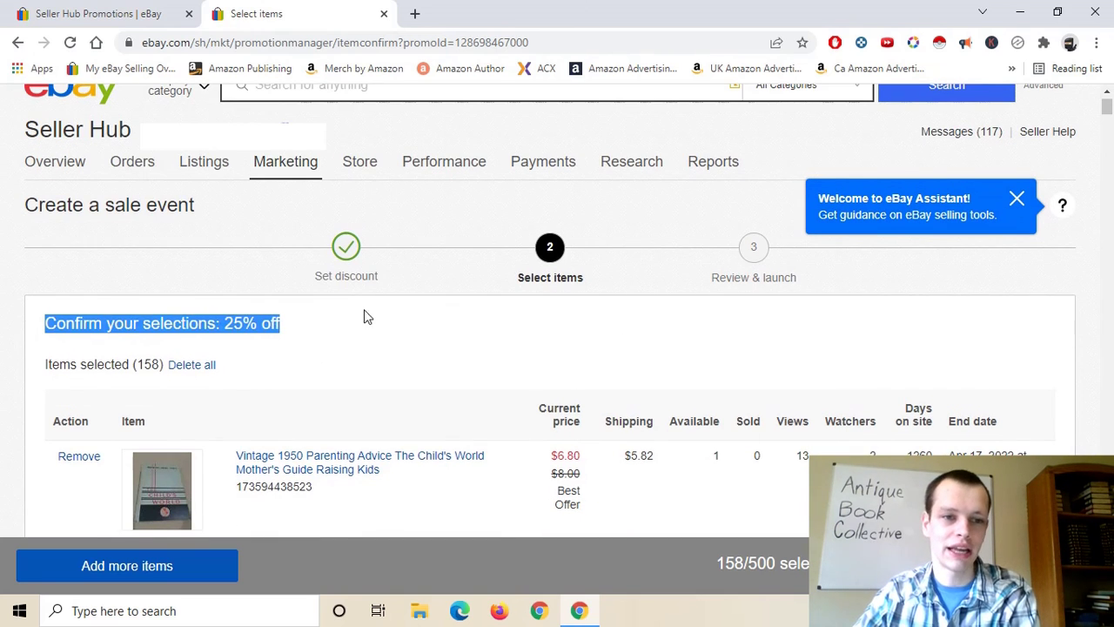
left_click(248, 336)
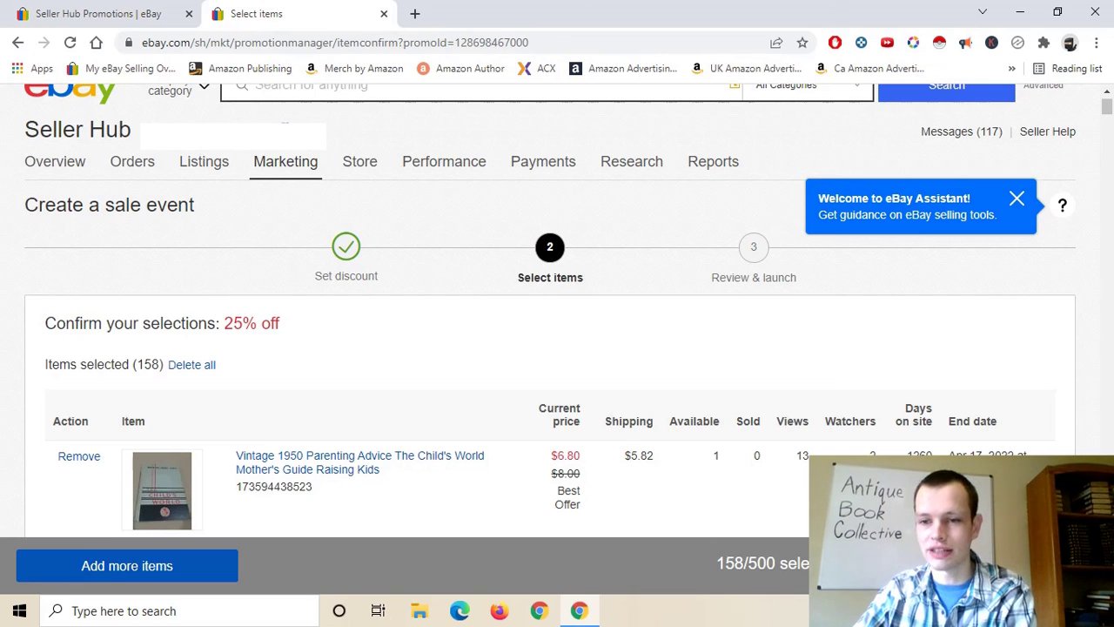
left_click(127, 566)
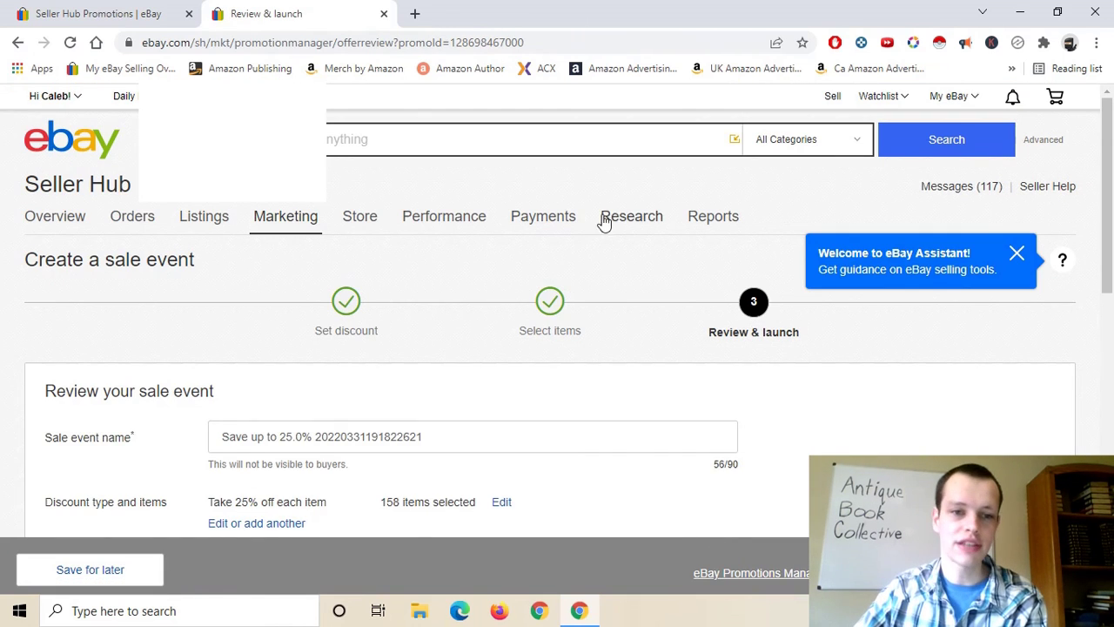
Review the generated event name, the 25% off 158-item summary, and Mar 31–Apr 30 dates.
scroll(523, 200, "down", 1)
scroll(322, 313, "down", 1)
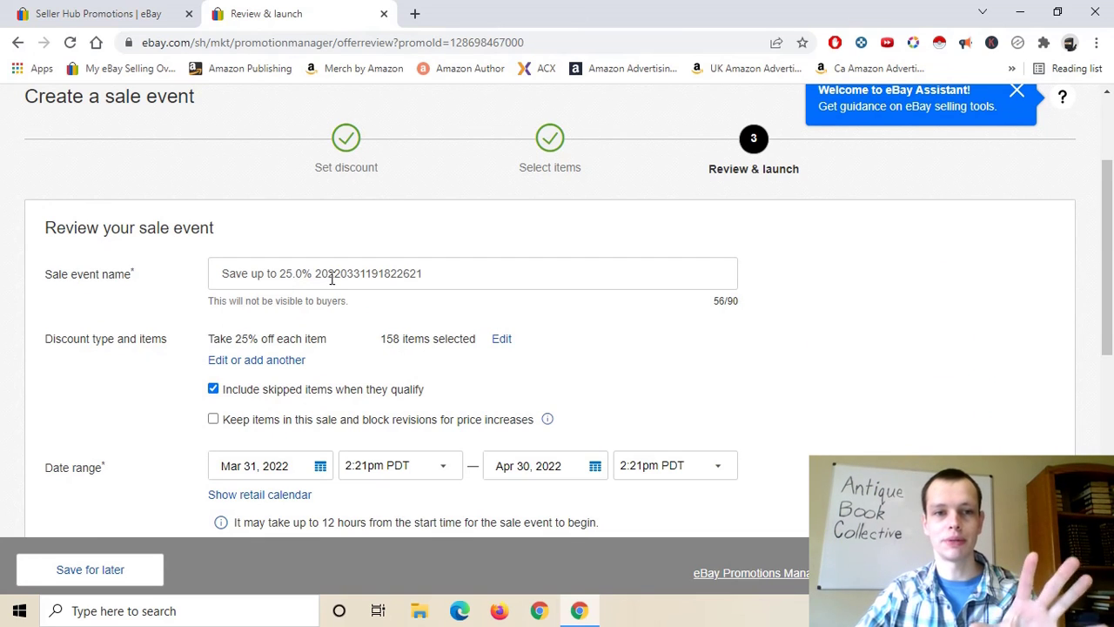
left_click_drag(364, 287, 271, 297)
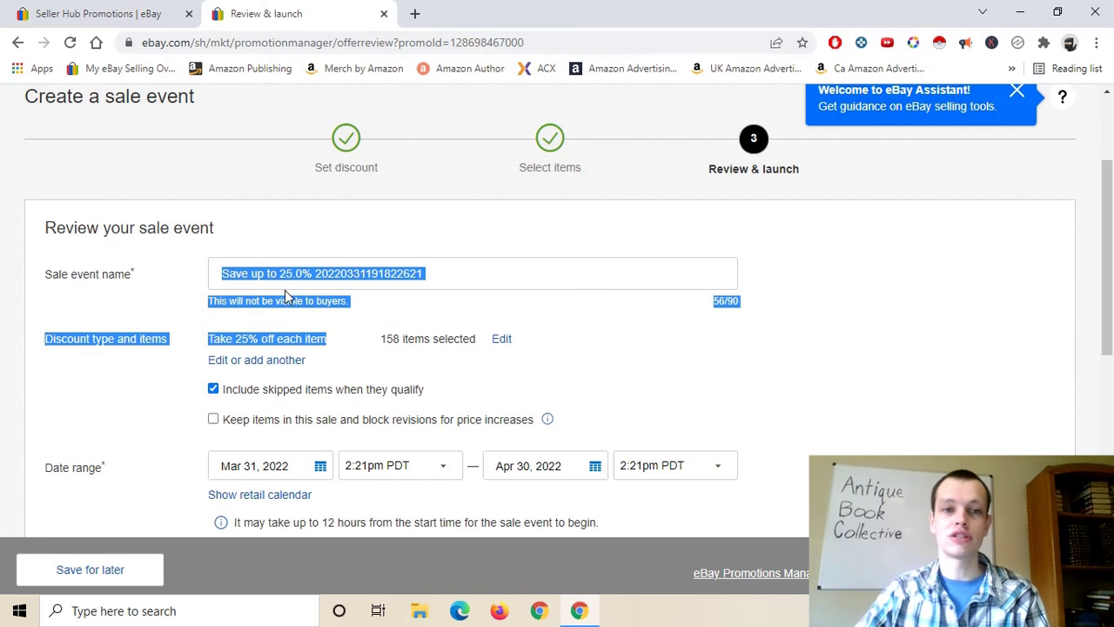
left_click(304, 270)
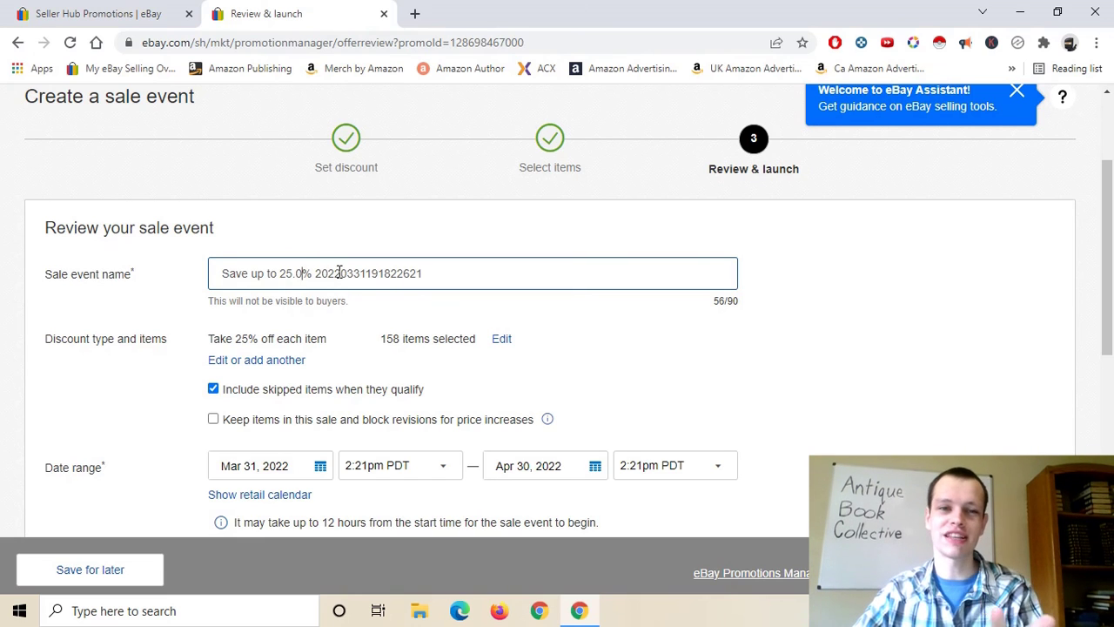
left_click_drag(315, 272, 367, 272)
left_click(387, 252)
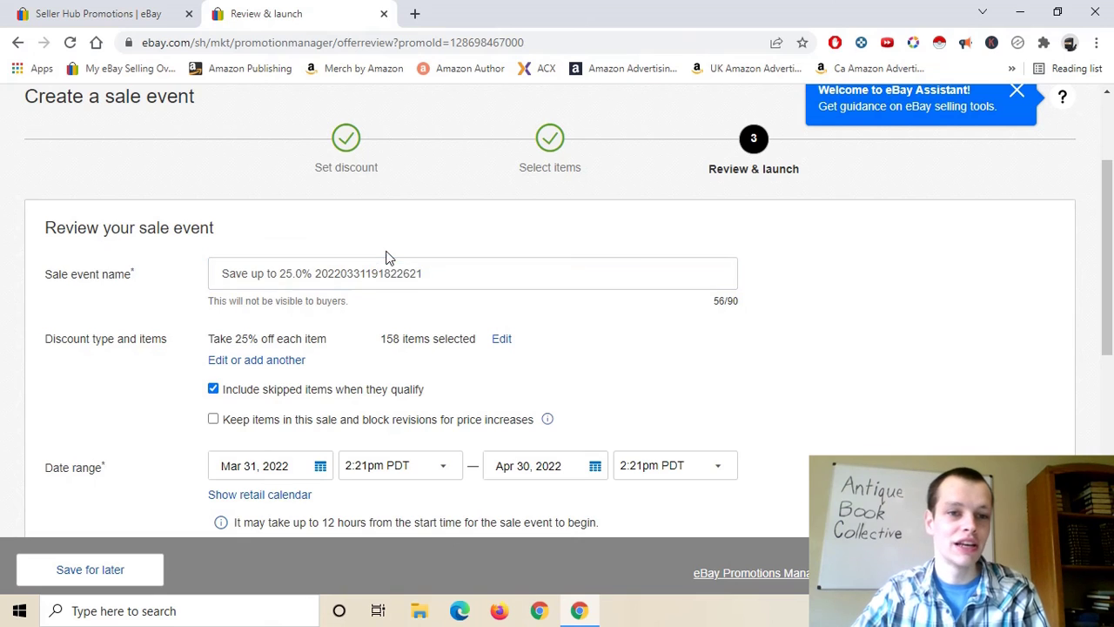
scroll(280, 322, "down", 2)
left_click_drag(88, 175, 441, 180)
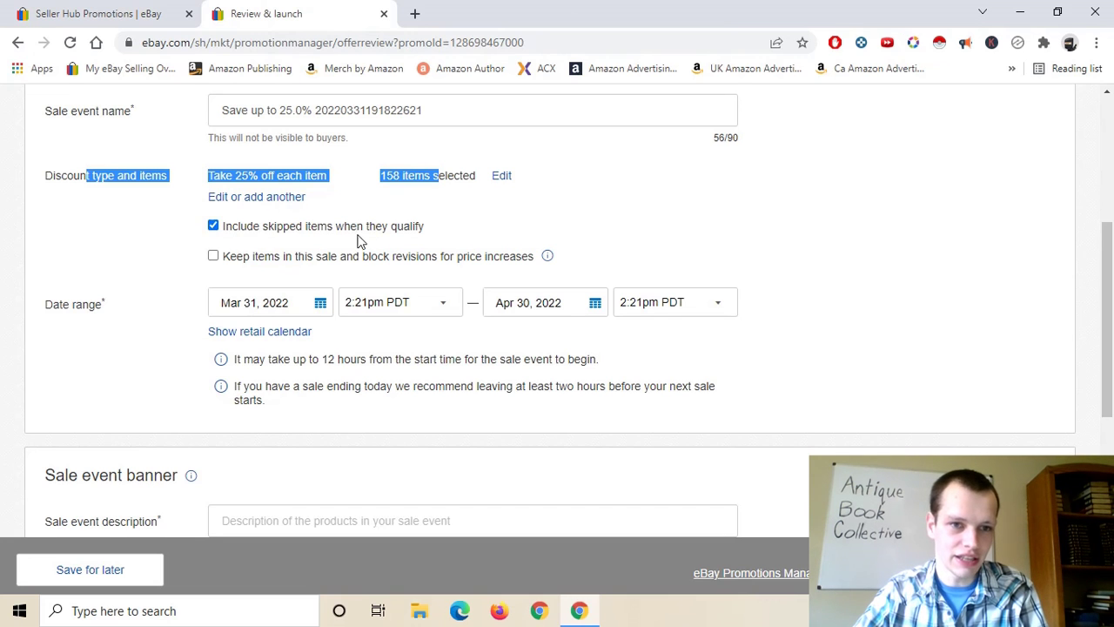
scroll(174, 228, "down", 1)
scroll(177, 218, "down", 1)
scroll(258, 244, "up", 2)
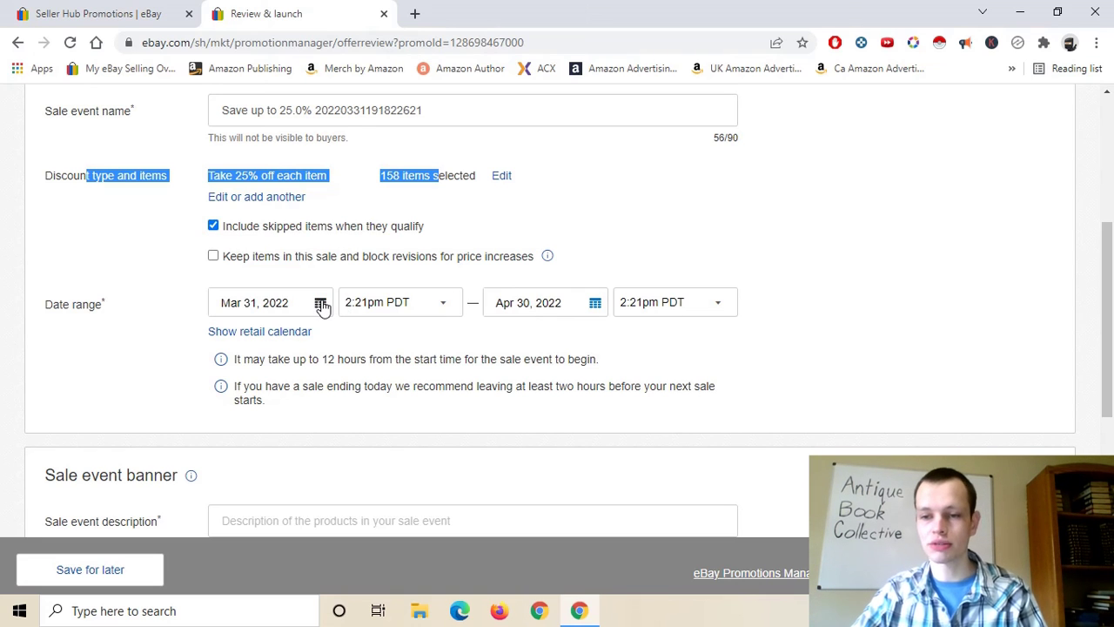
Set the sale to start April 1 and end April 10, 2022 via the calendars.
left_click(286, 298)
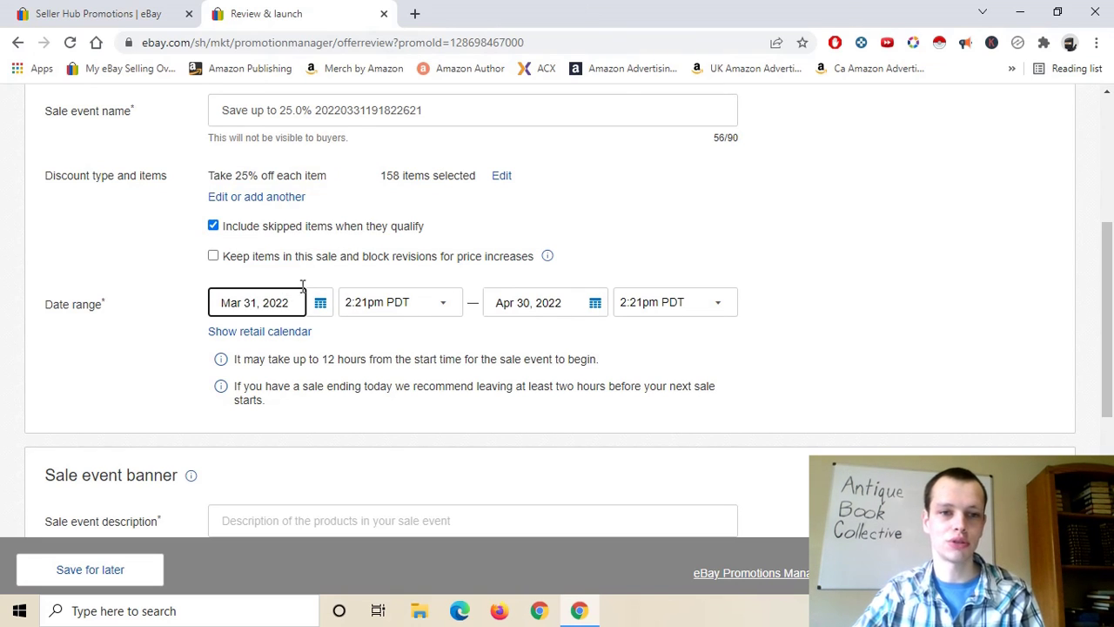
left_click(320, 303)
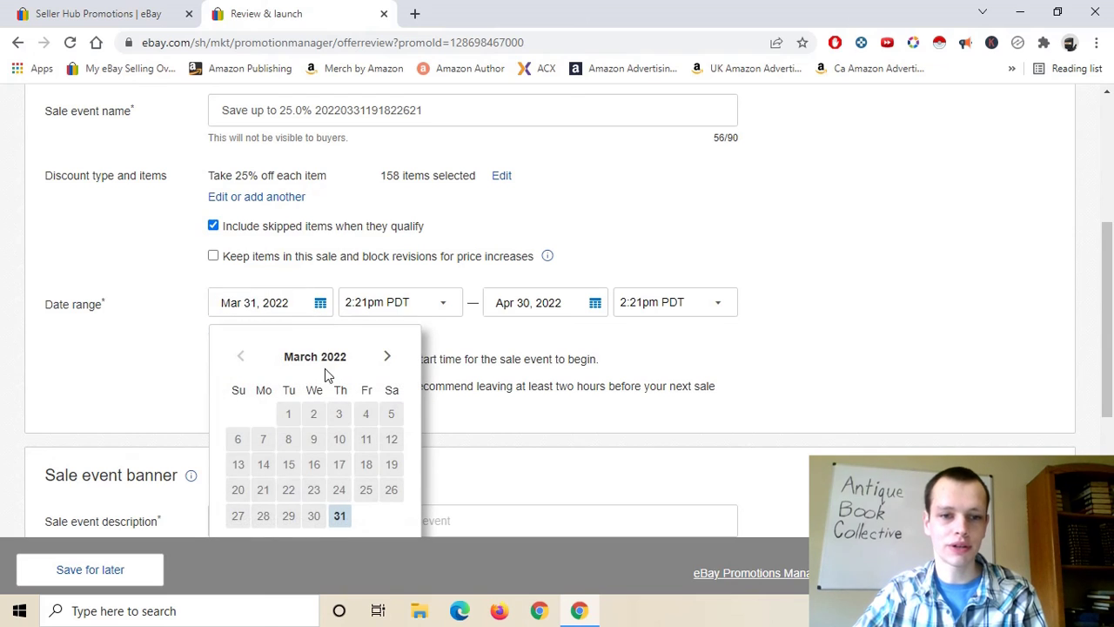
left_click(389, 357)
left_click(375, 415)
left_click(522, 311)
left_click(596, 302)
left_click(514, 469)
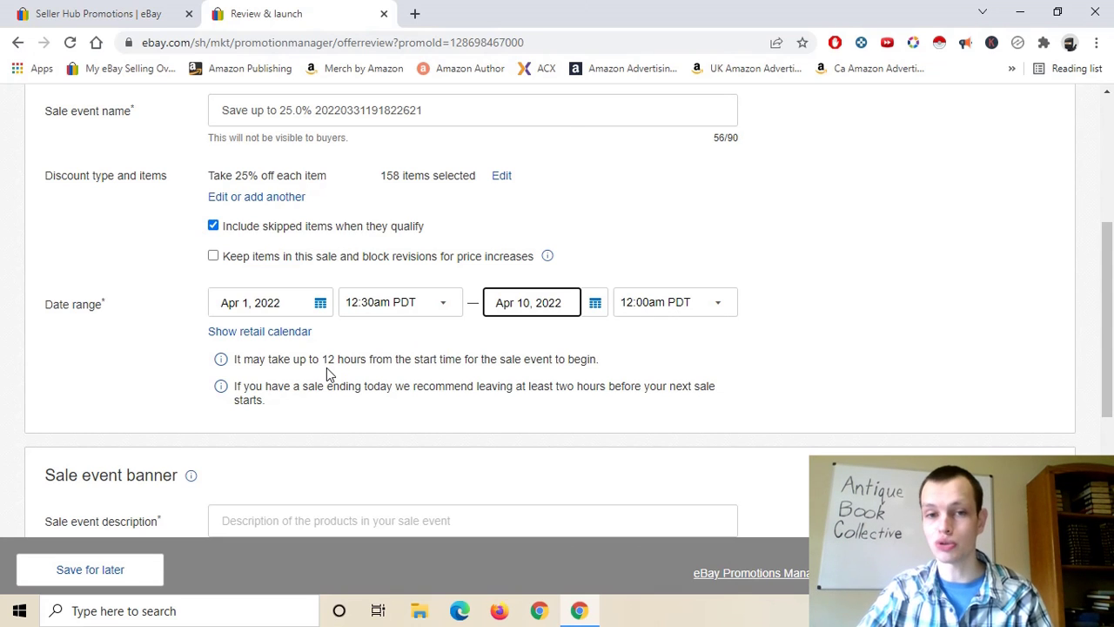
mouse_move(233, 360)
left_mouse_down()
mouse_move(517, 340)
mouse_move(222, 356)
mouse_move(242, 353)
left_mouse_up()
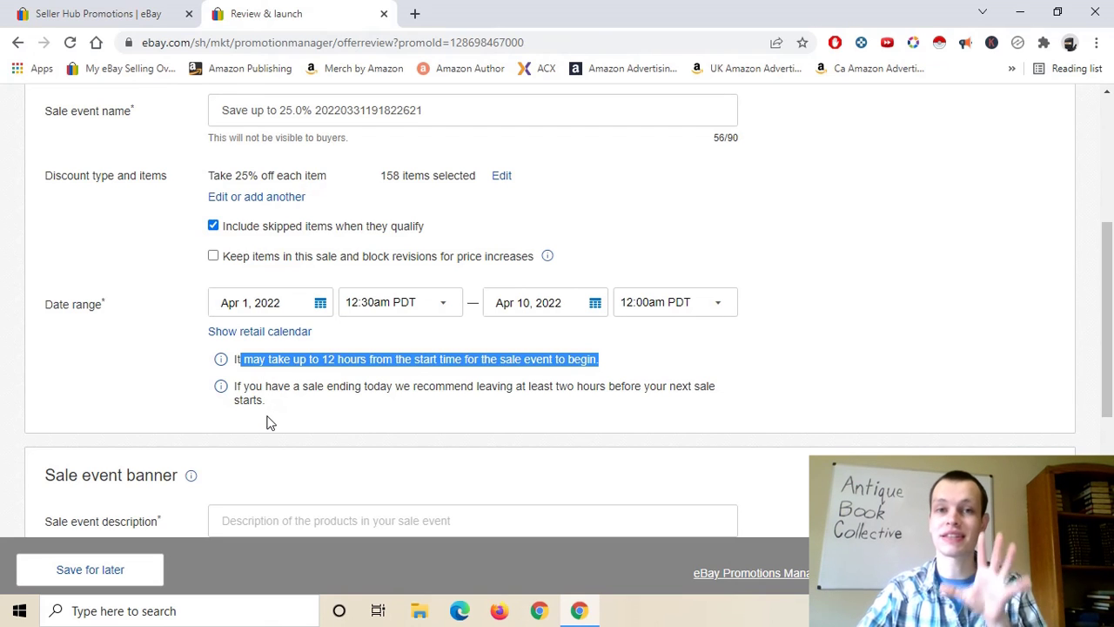
left_click(329, 367)
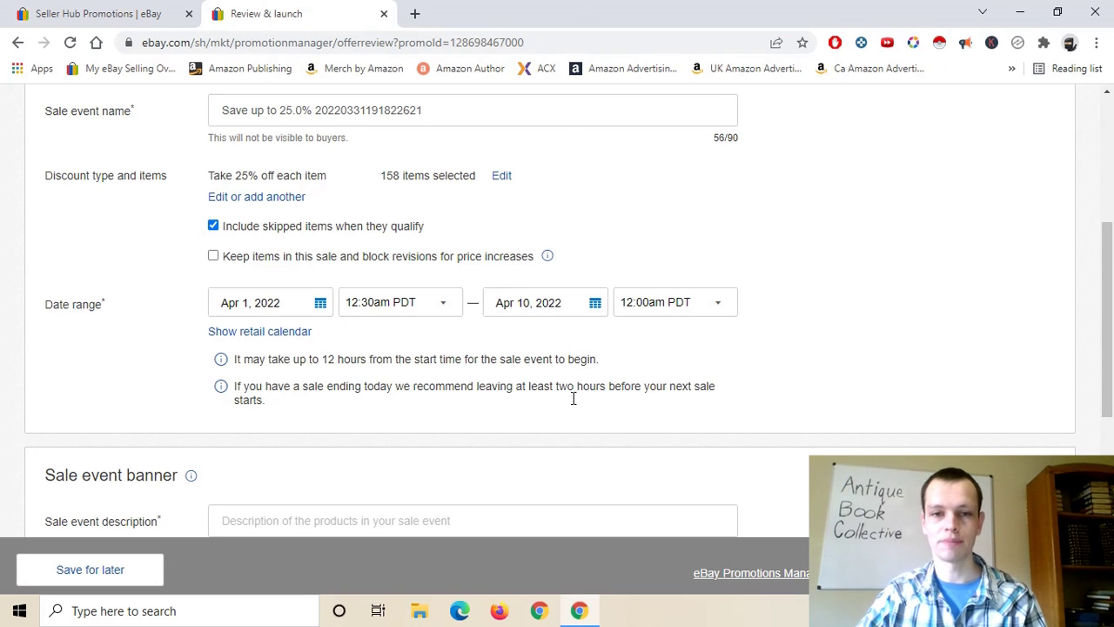
Scroll down to the banner preview showing SAVE UP TO 25% and focus its empty description field.
scroll(503, 380, "down", 3)
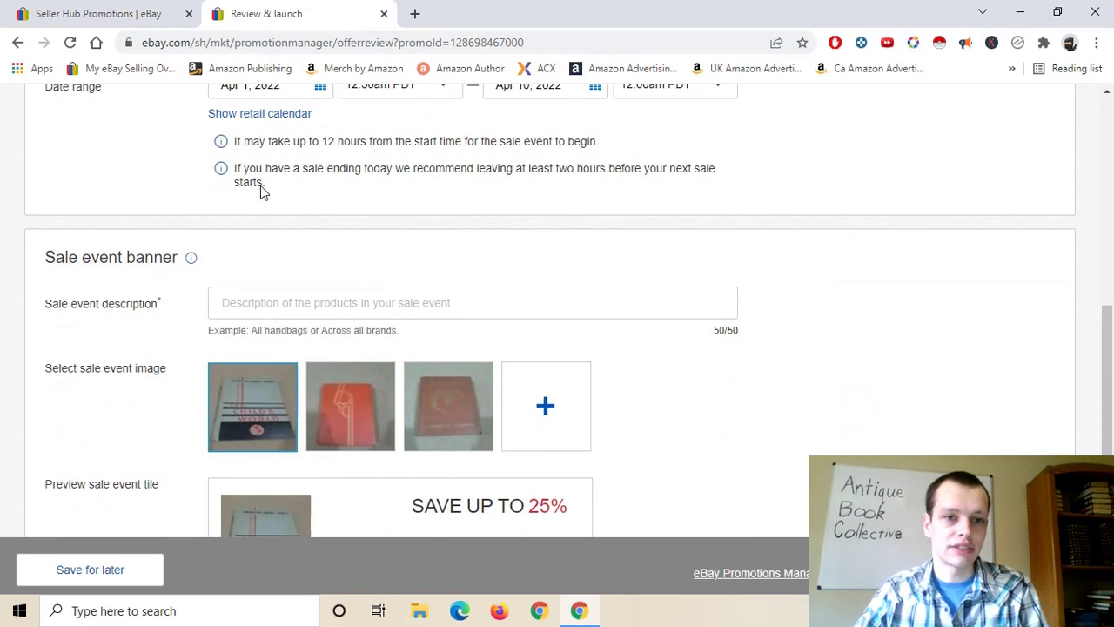
left_click_drag(252, 171, 346, 229)
scroll(103, 196, "down", 1)
mouse_move(200, 217)
scroll(261, 322, "down", 2)
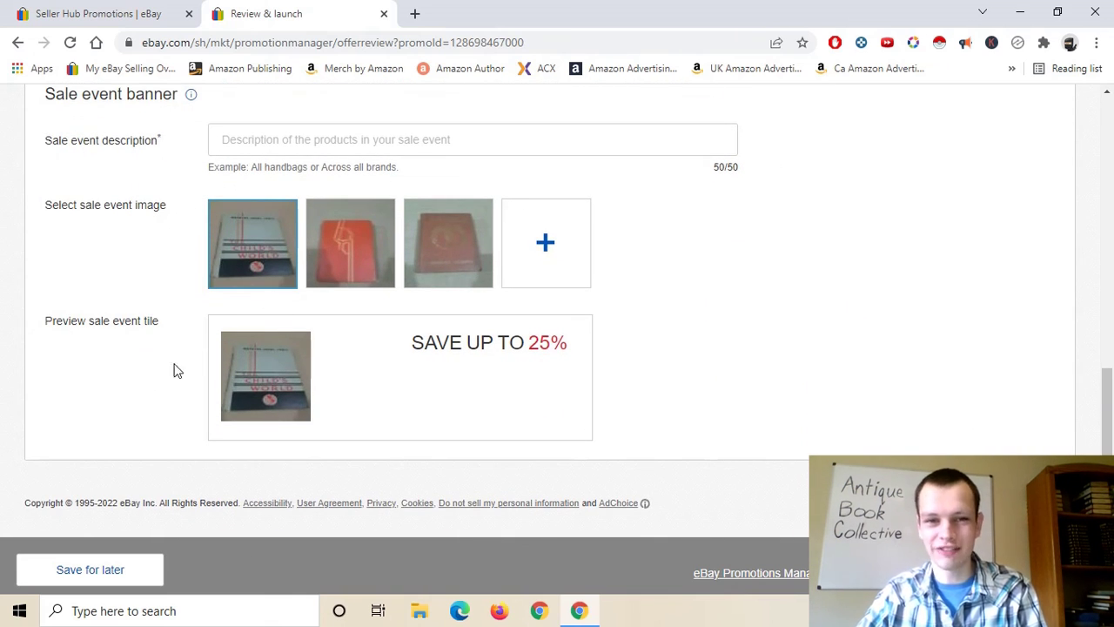
scroll(408, 325, "up", 1)
left_click(331, 204)
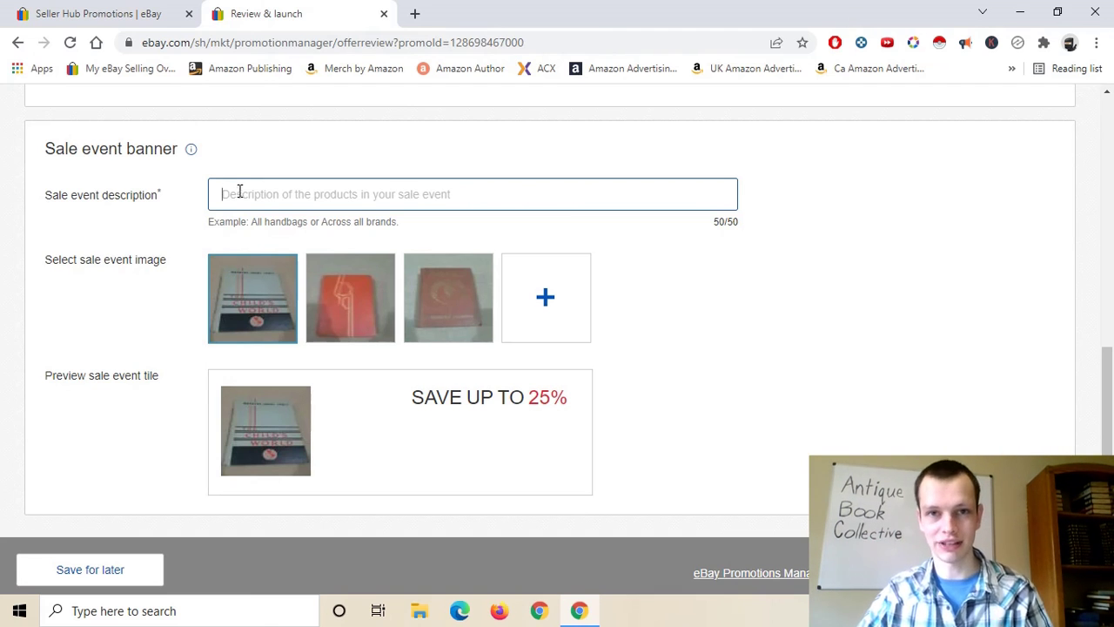
Enter 'Moving sale--everything must go!' as the sale event banner description.
type("St")
key("BackSpace")
key("BackSpace")
type("Mo")
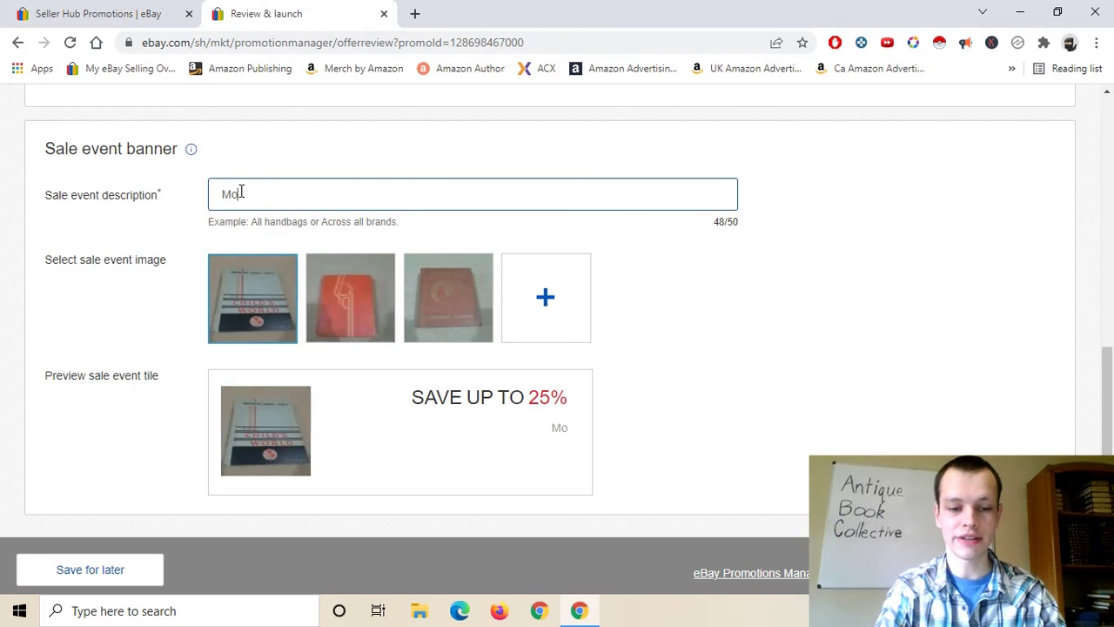
type("ving sal")
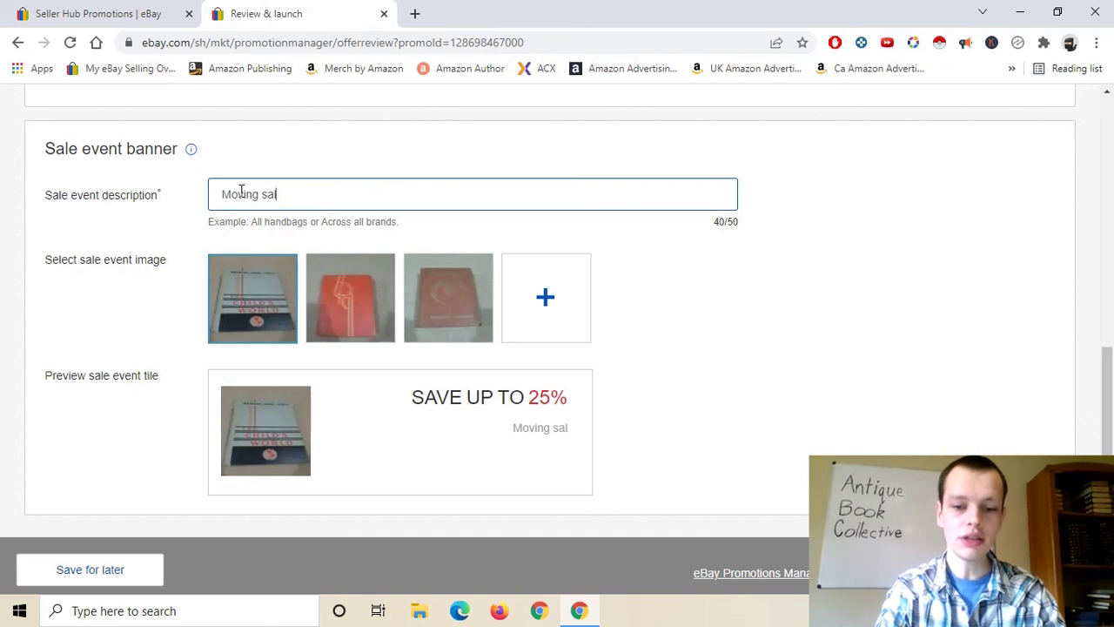
type("e--everyth")
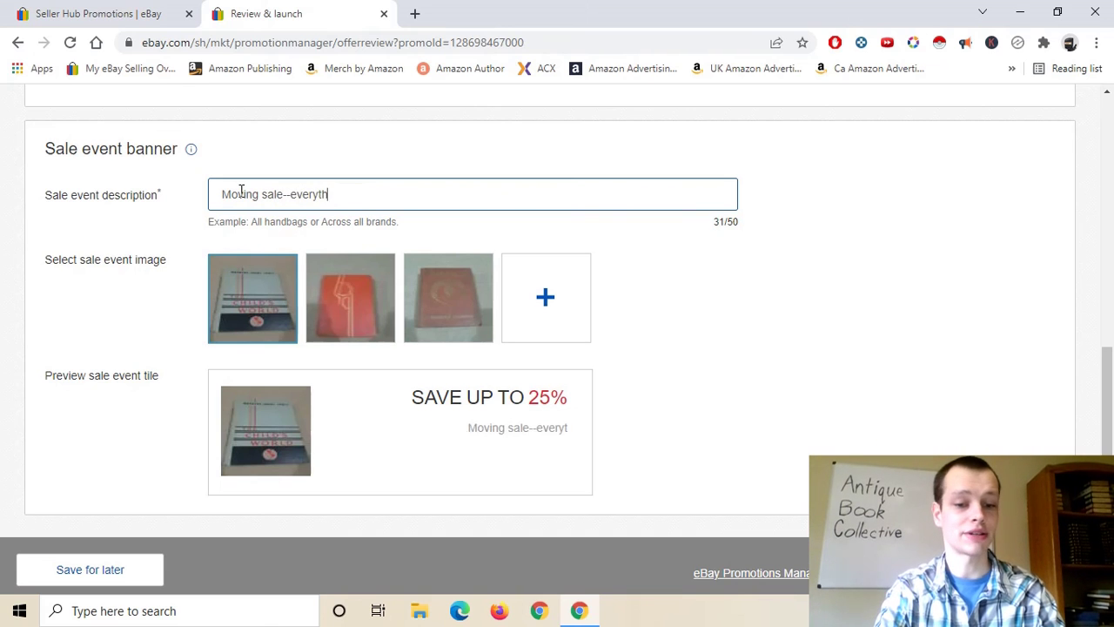
type("ing must go!")
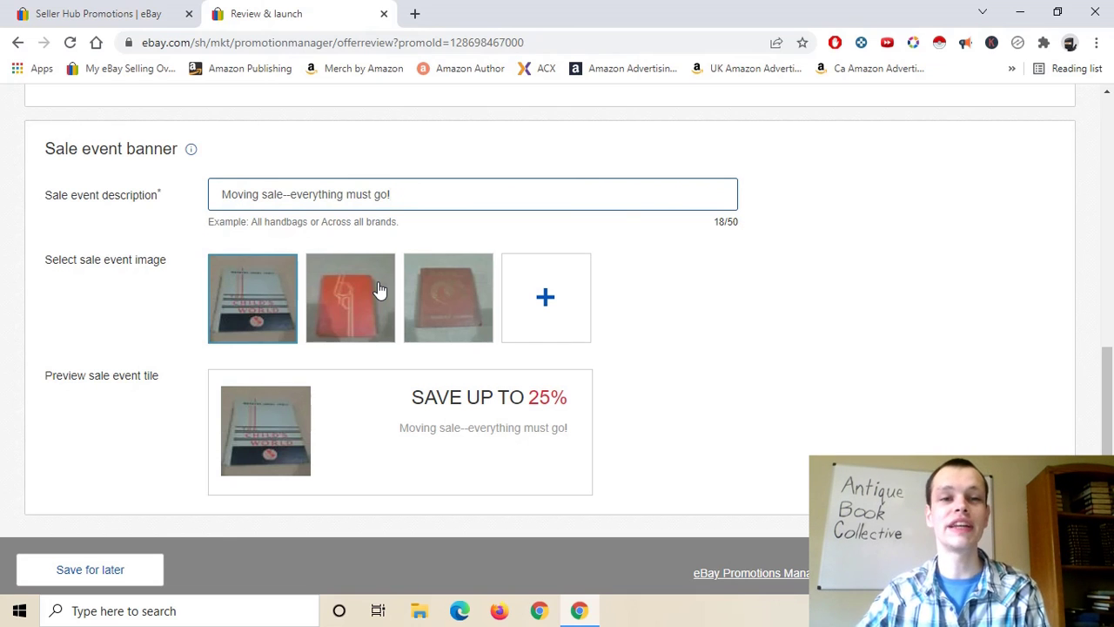
left_click(416, 153)
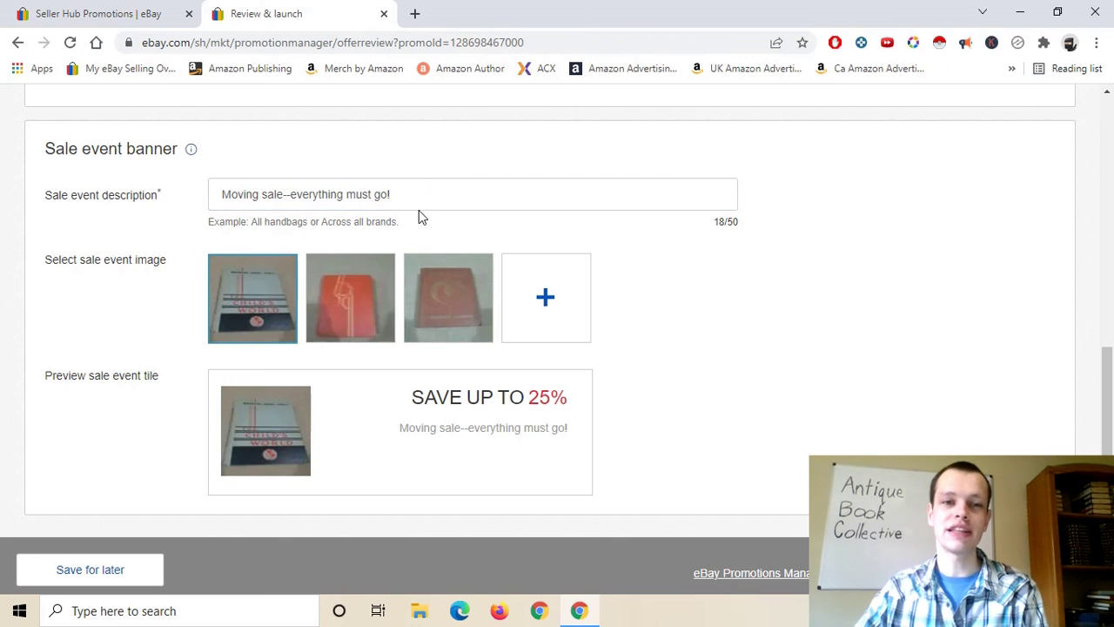
left_click(162, 193)
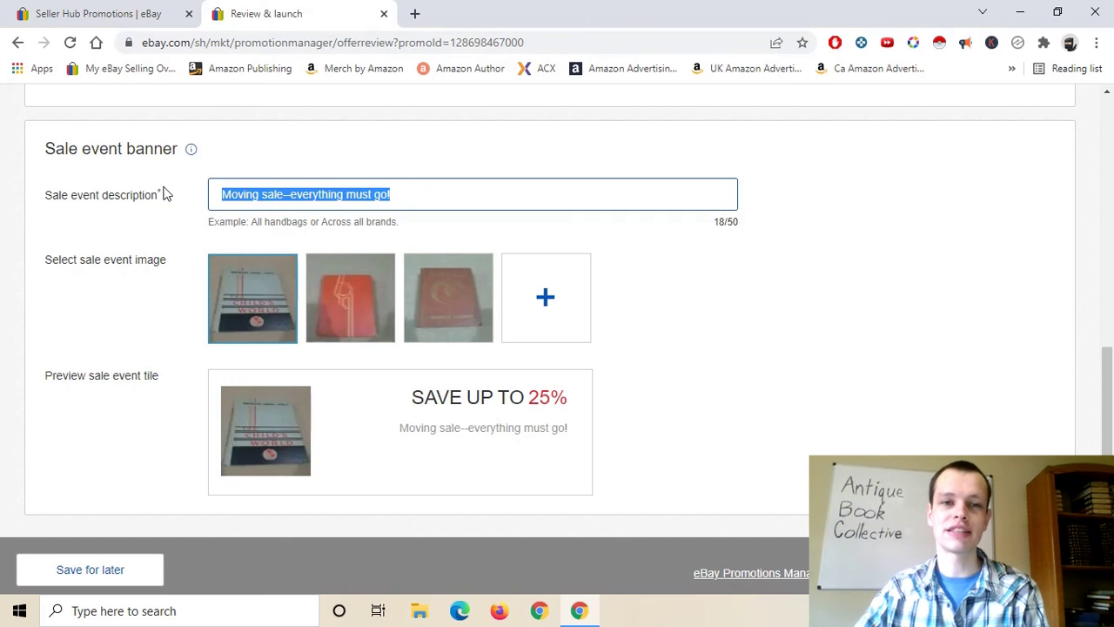
triple_click(731, 221)
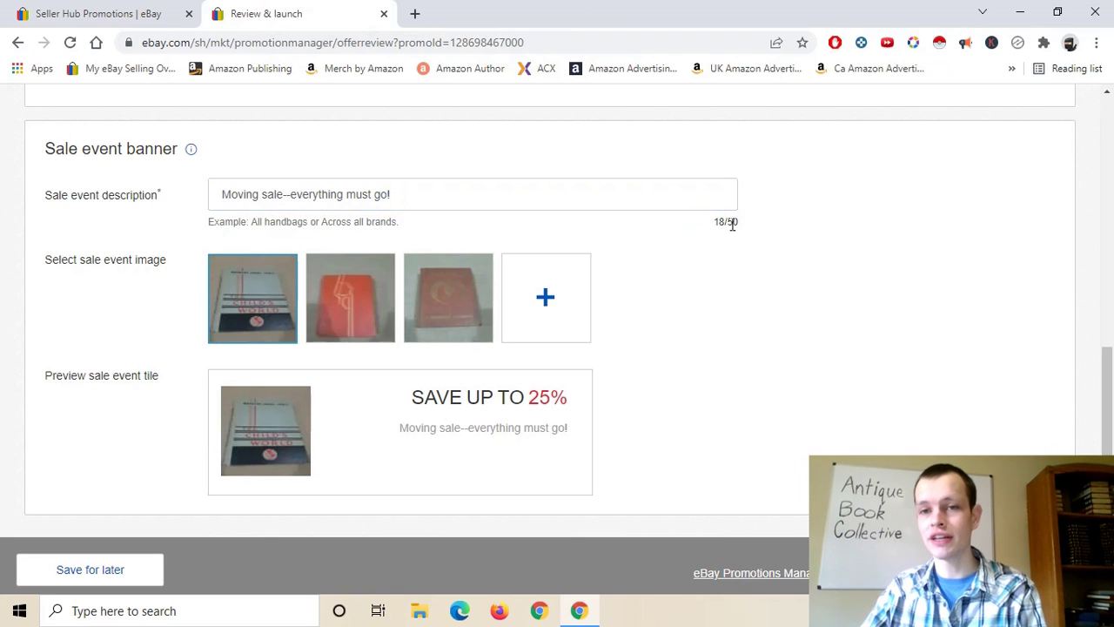
left_click(731, 223)
double_click(732, 222)
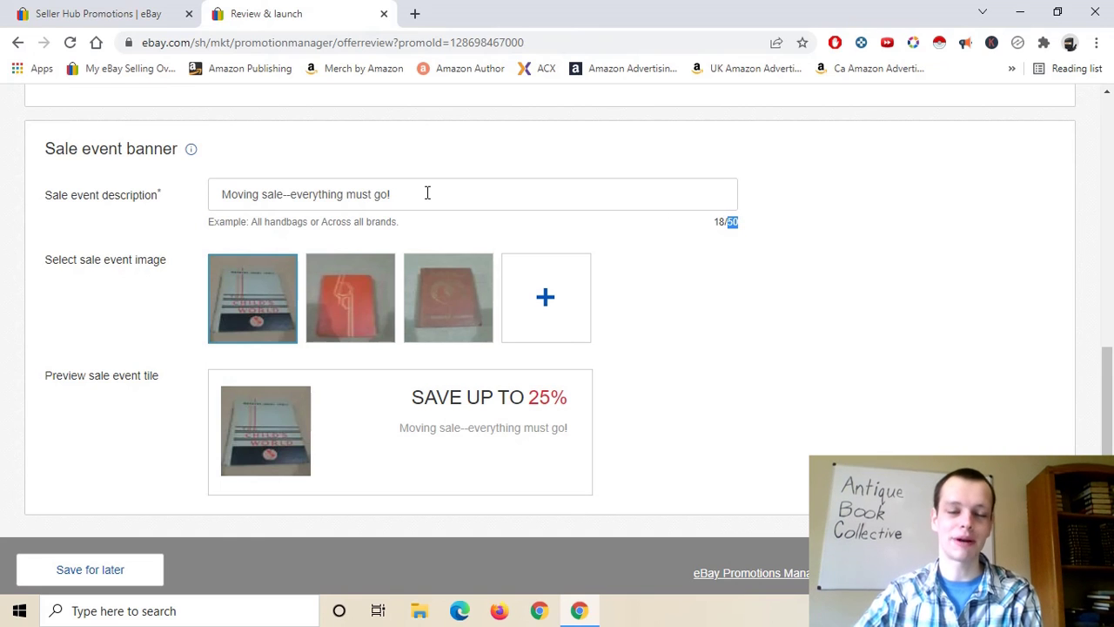
left_click_drag(253, 195, 520, 189)
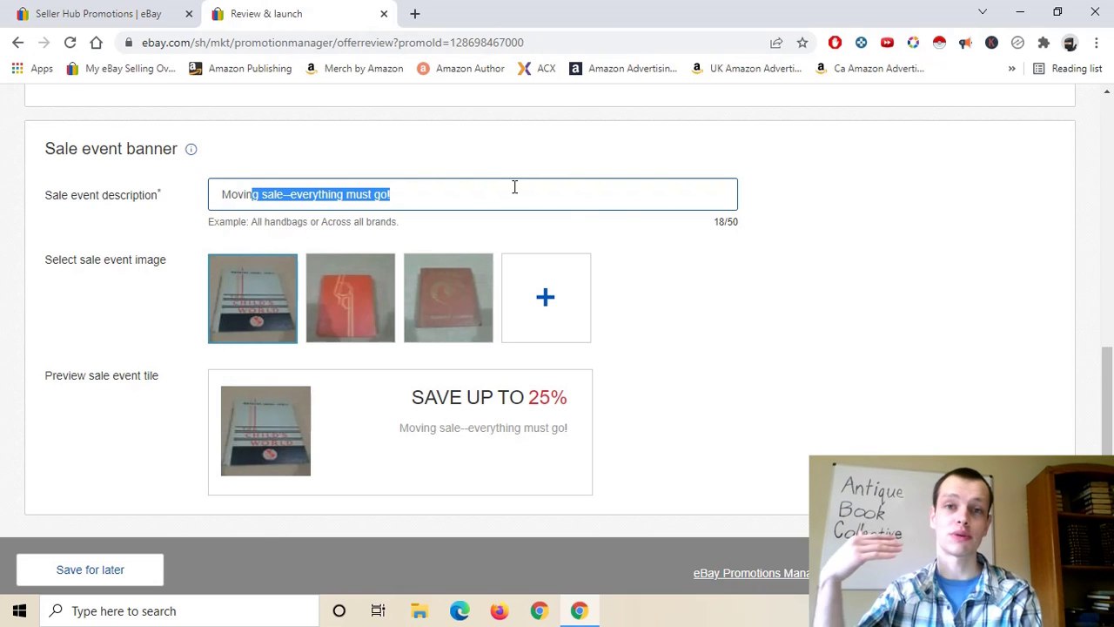
left_click(515, 186)
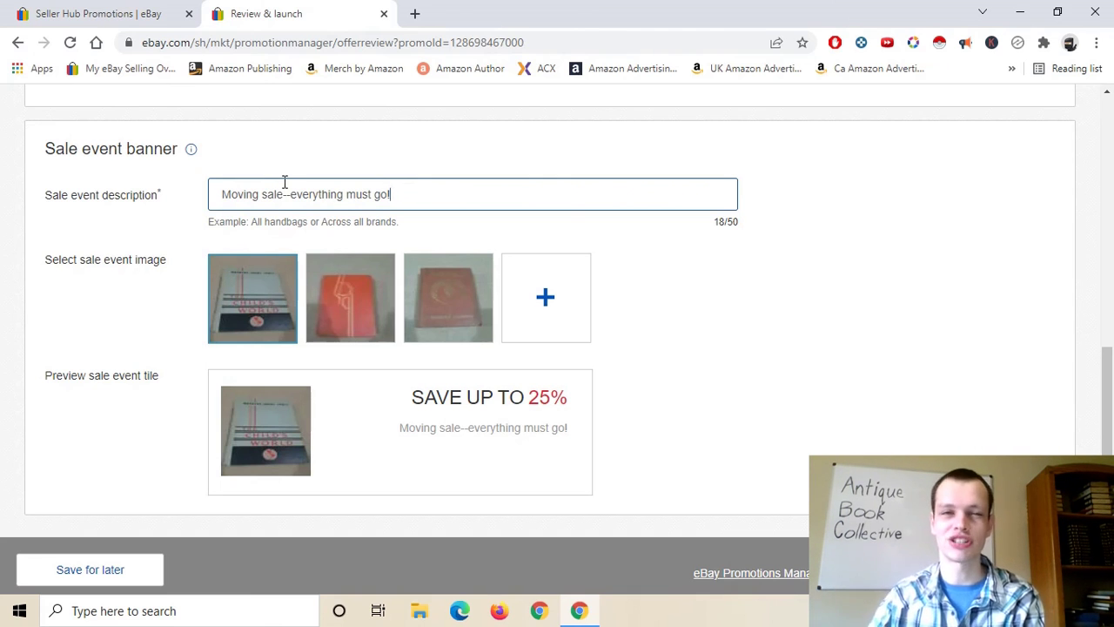
left_click_drag(297, 191, 435, 190)
left_click(447, 190)
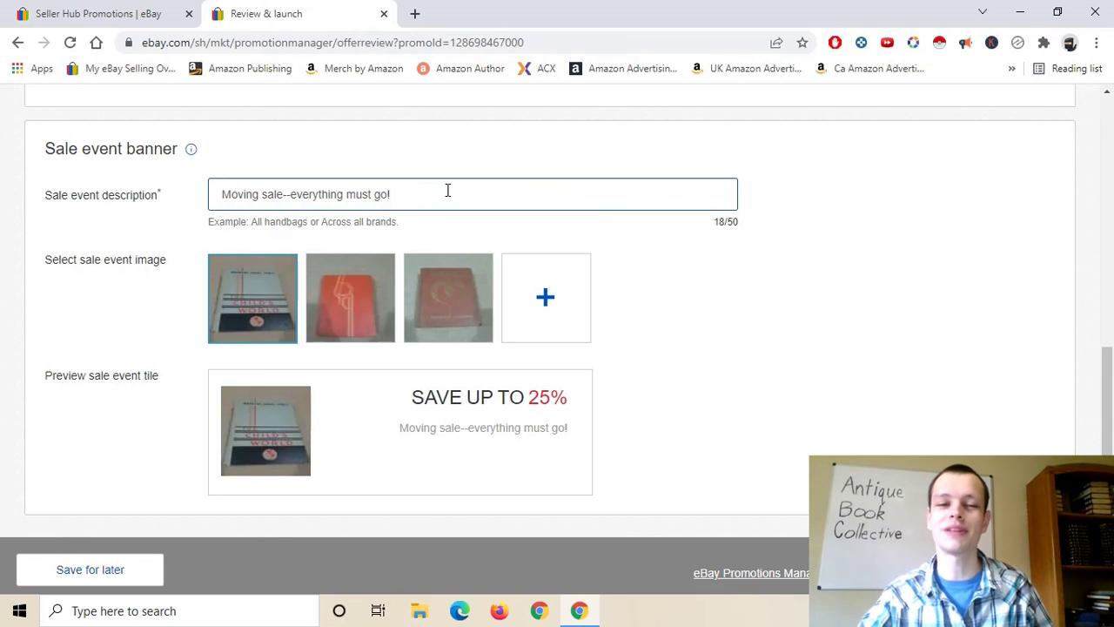
scroll(694, 301, "up", 3)
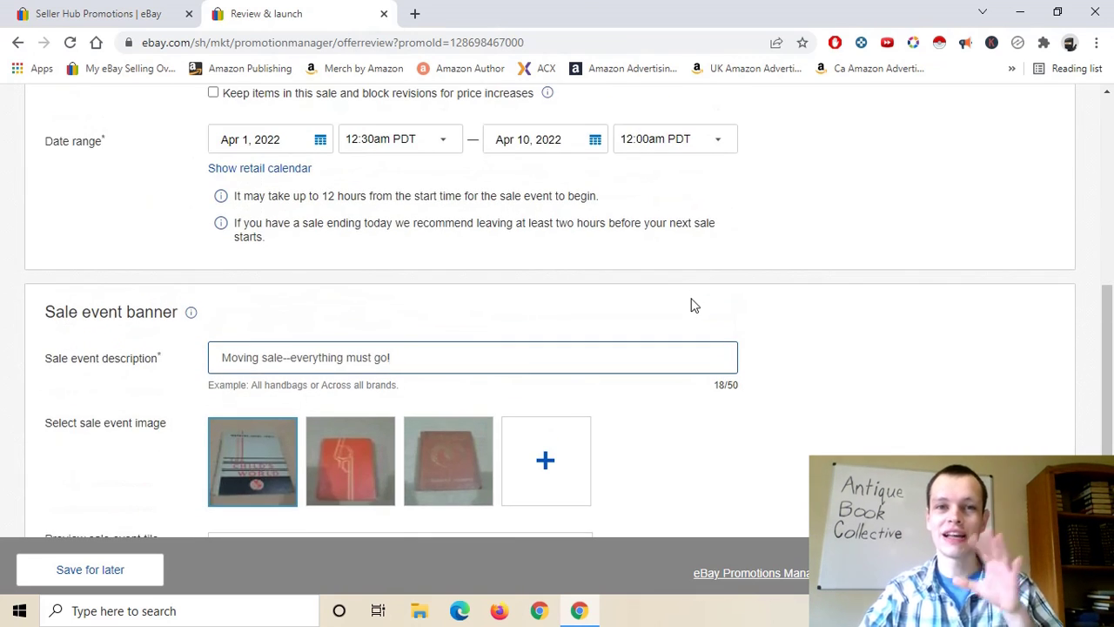
scroll(694, 306, "up", 2)
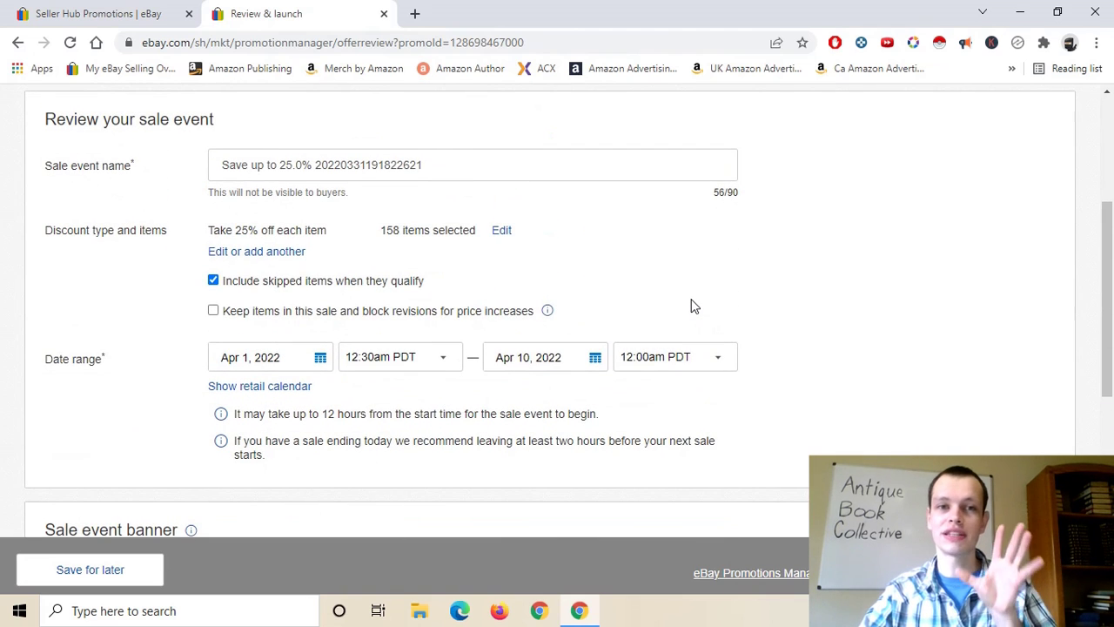
scroll(451, 236, "down", 3)
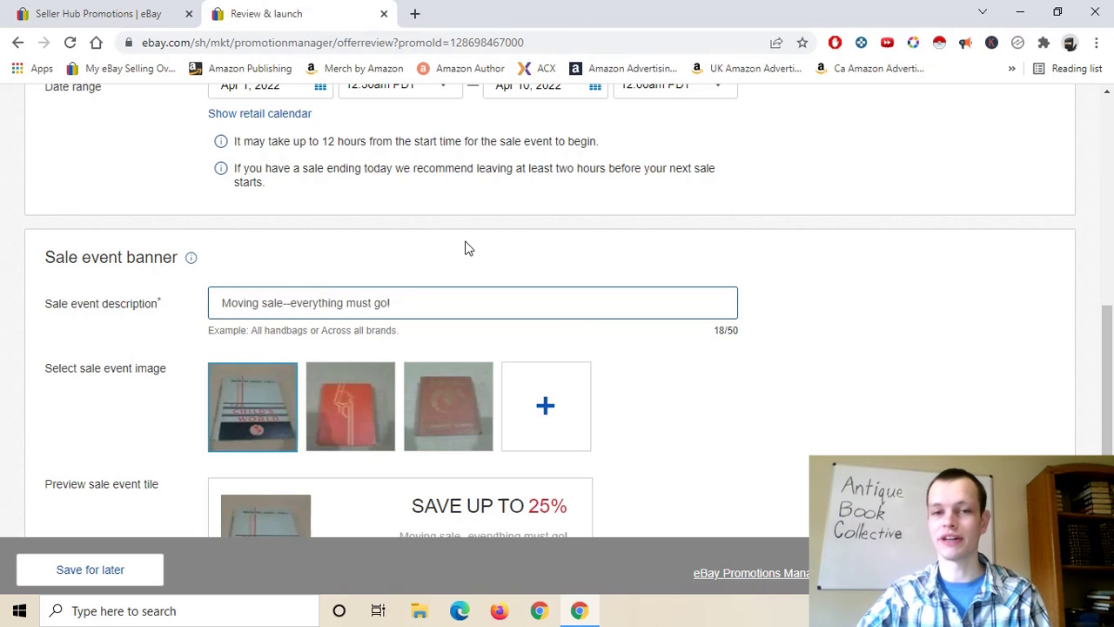
scroll(440, 321, "up", 1)
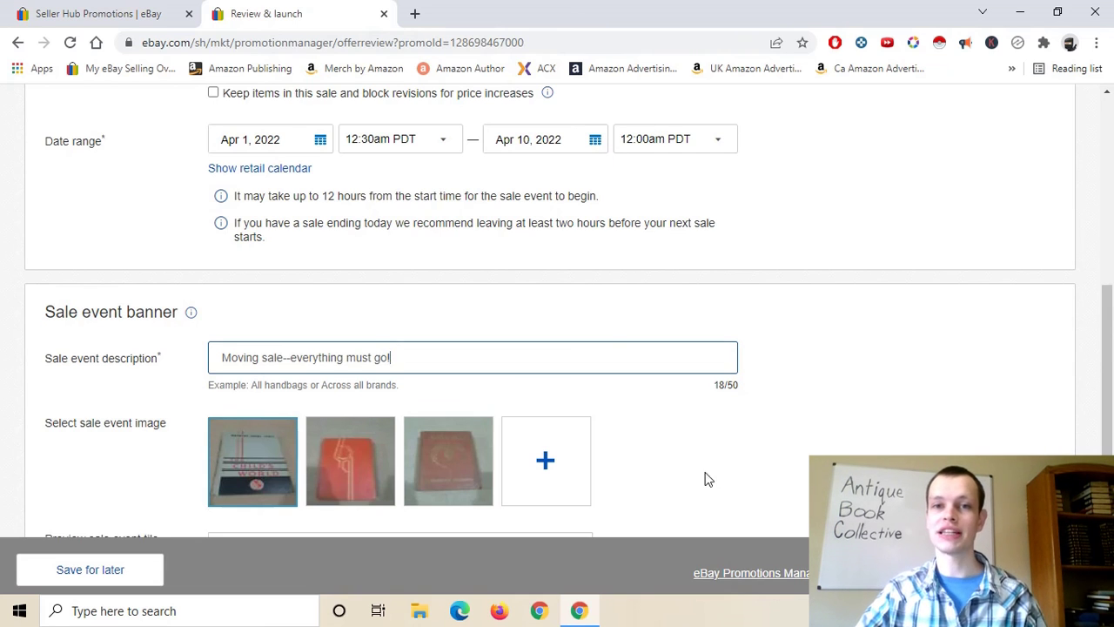
scroll(704, 478, "up", 2)
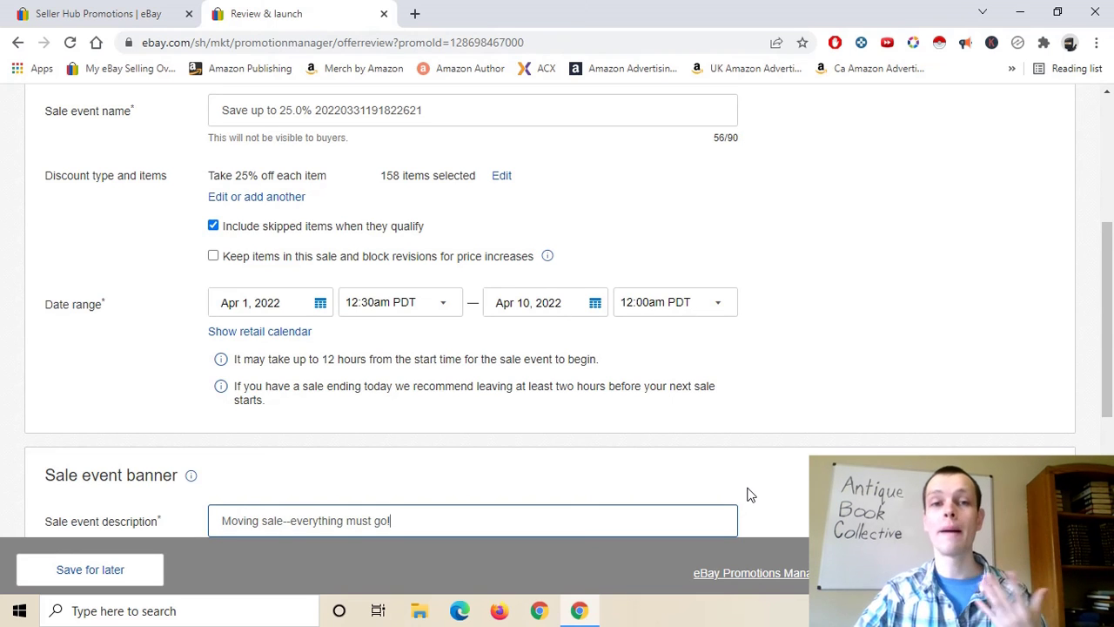
Launch the 25%-off sale event and review the Manage promotions dashboard showing $0.00 promotion sales.
key("Return")
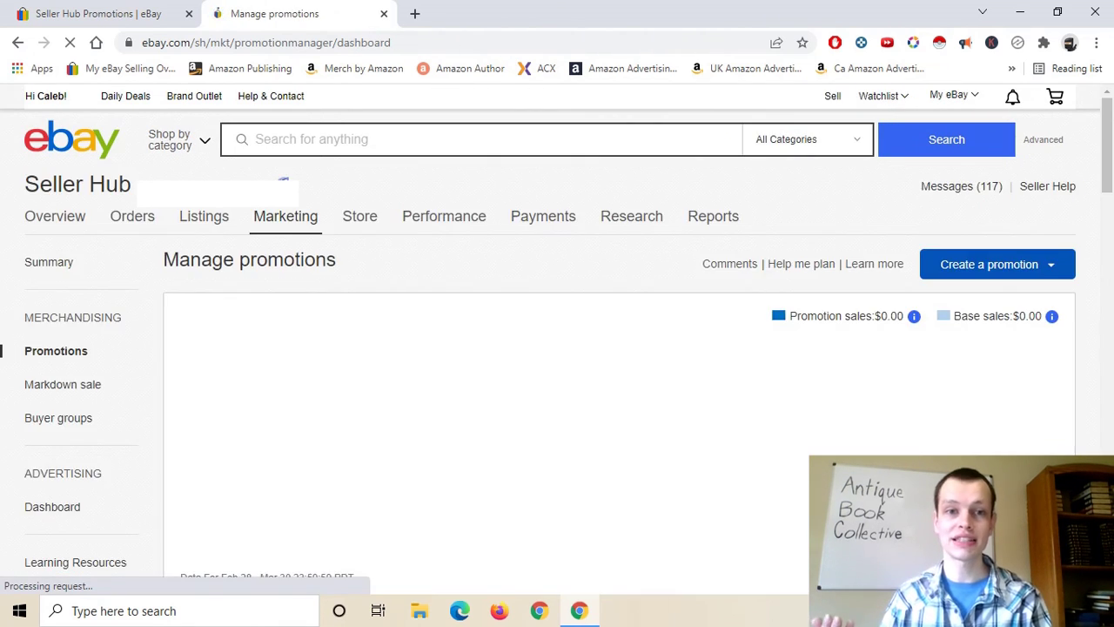
scroll(720, 433, "down", 2)
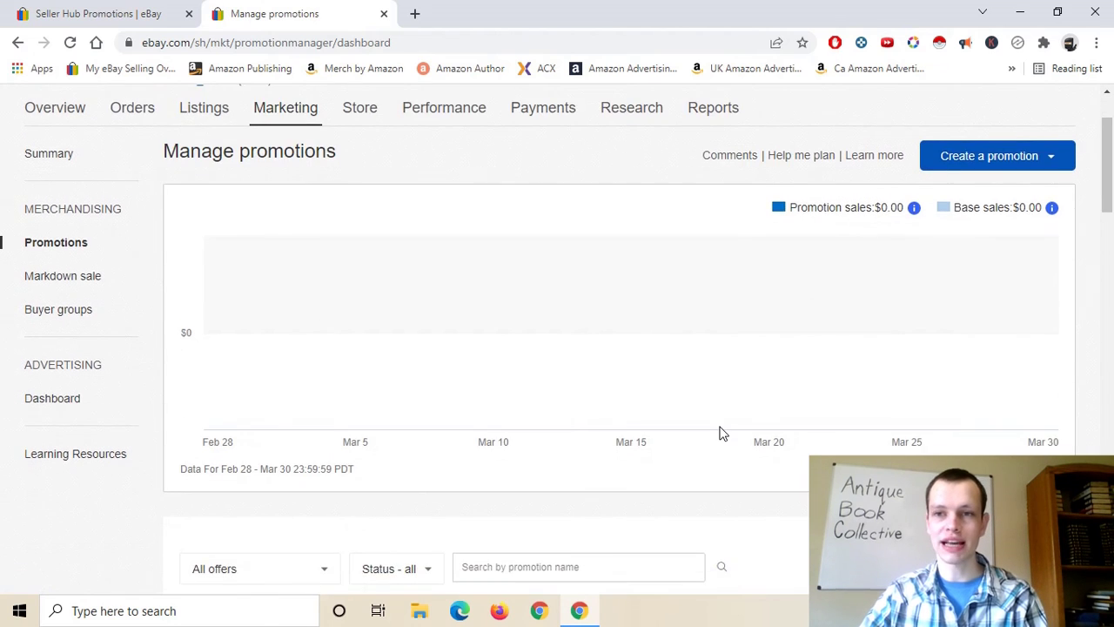
scroll(789, 377, "down", 2)
scroll(610, 395, "up", 1)
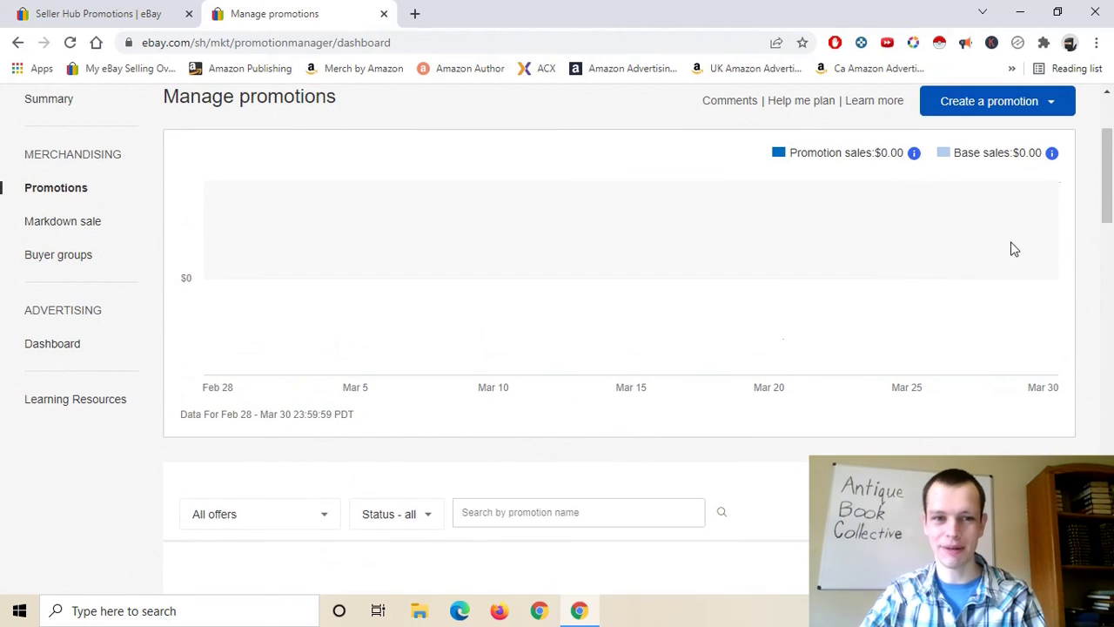